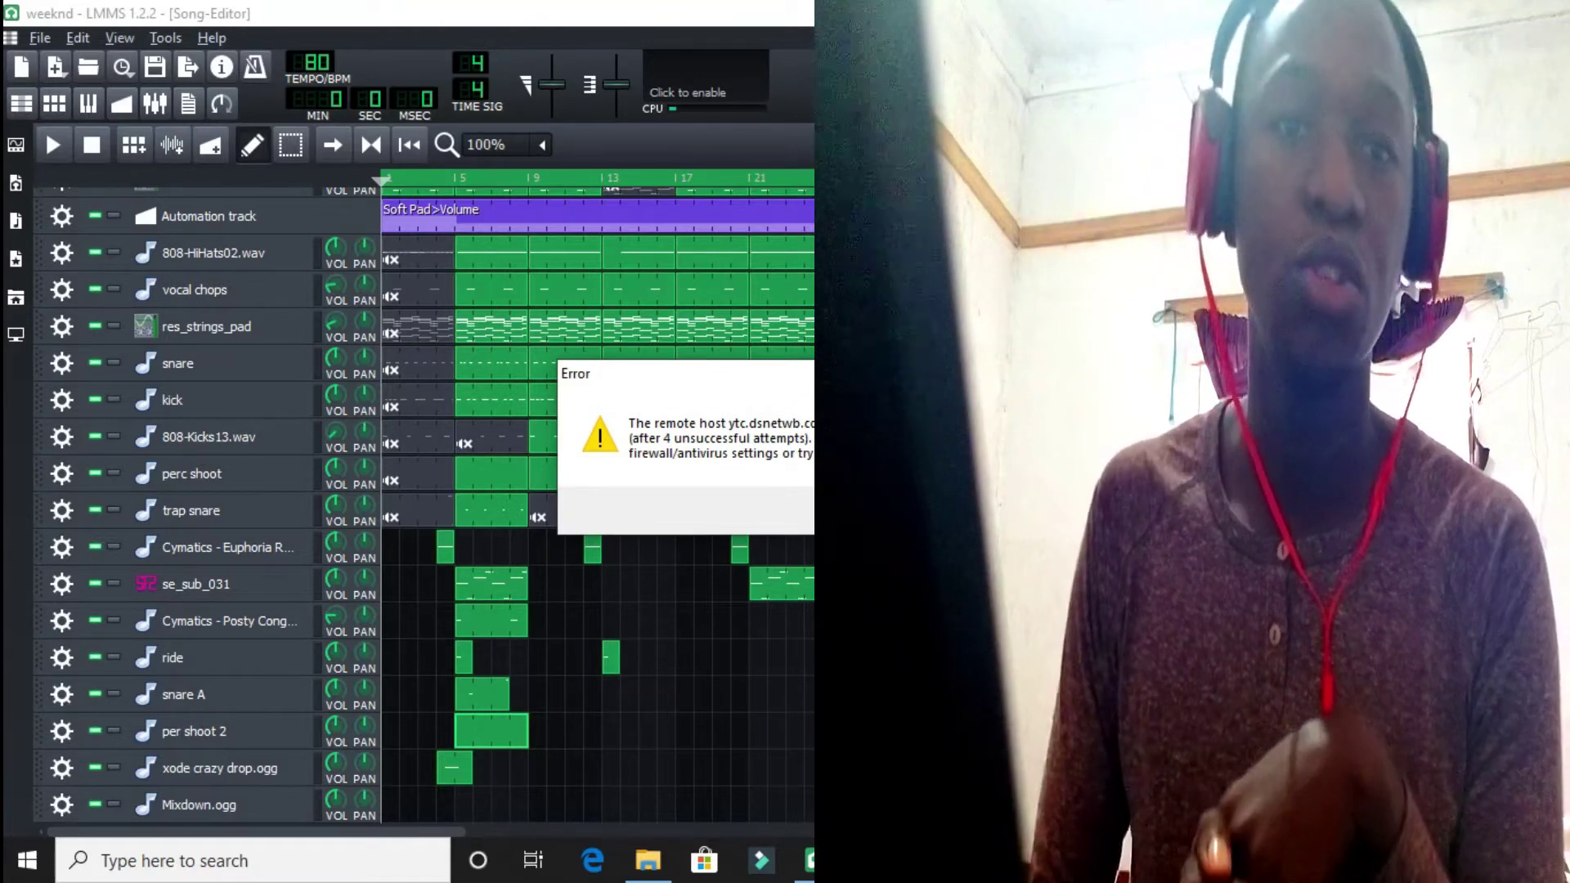
# Dismiss the LMMS remote-host Error dialog to reveal the weeknd project's tracks
pyautogui.press('Return')
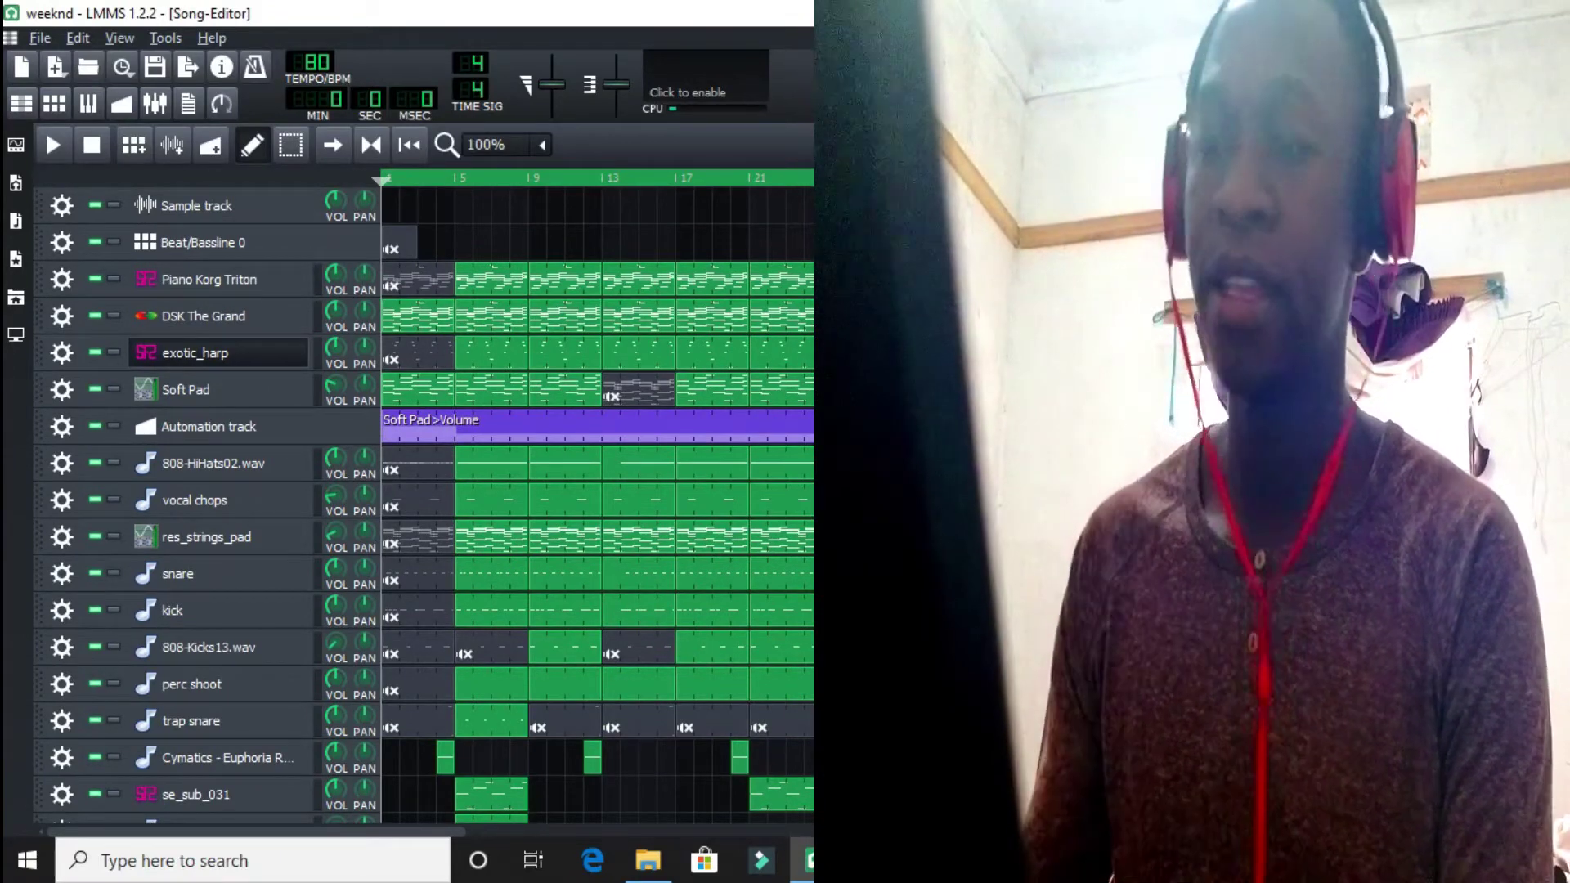
pyautogui.click(66, 147)
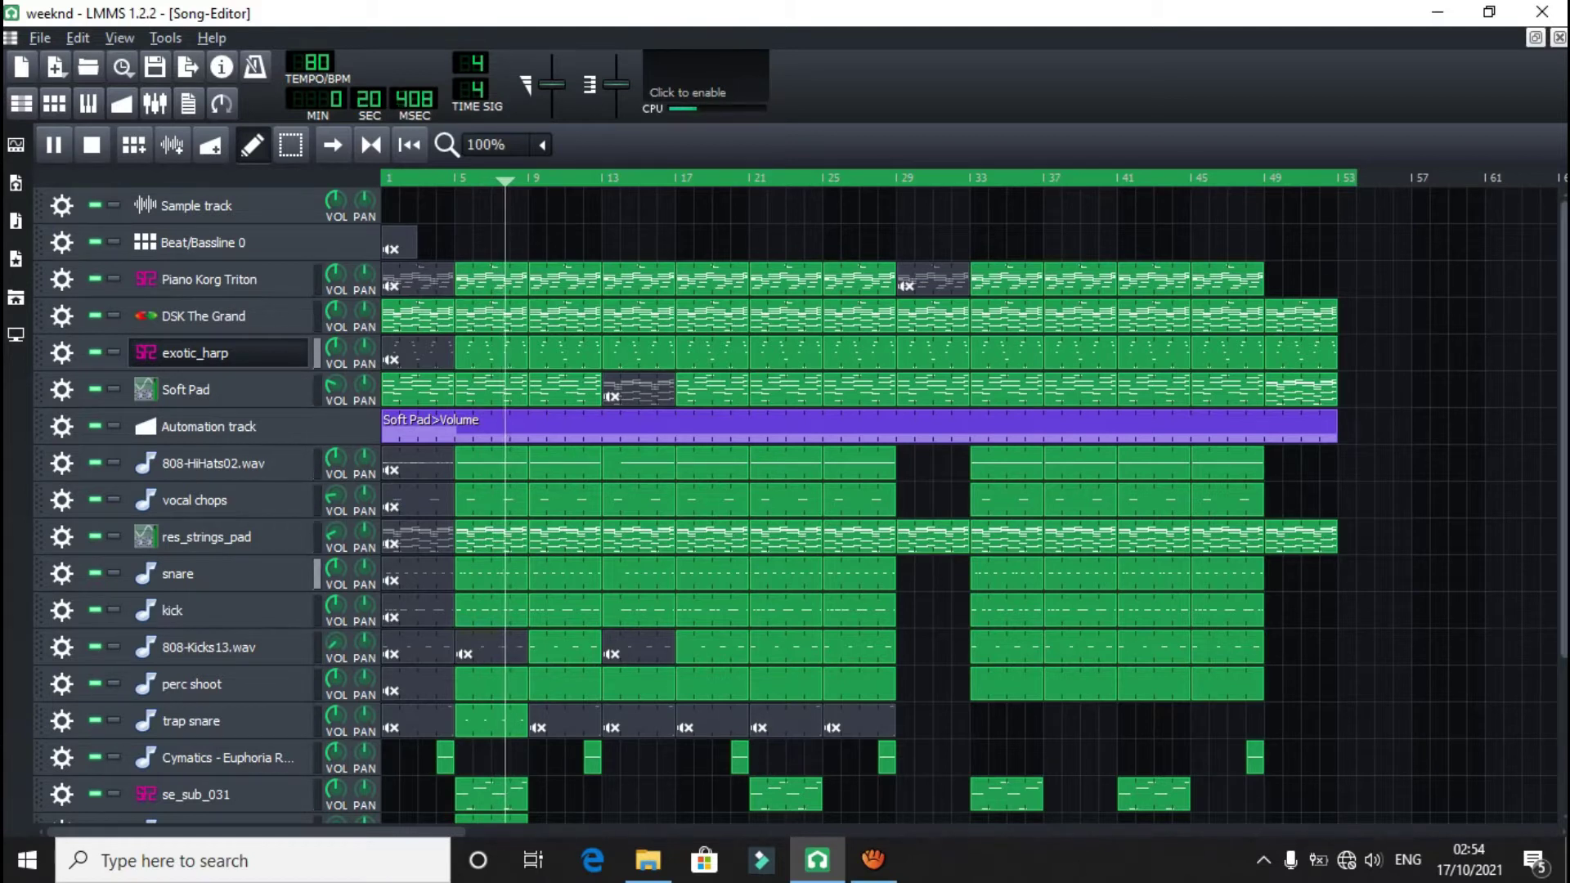
pyautogui.scroll(-3, 769, 281)
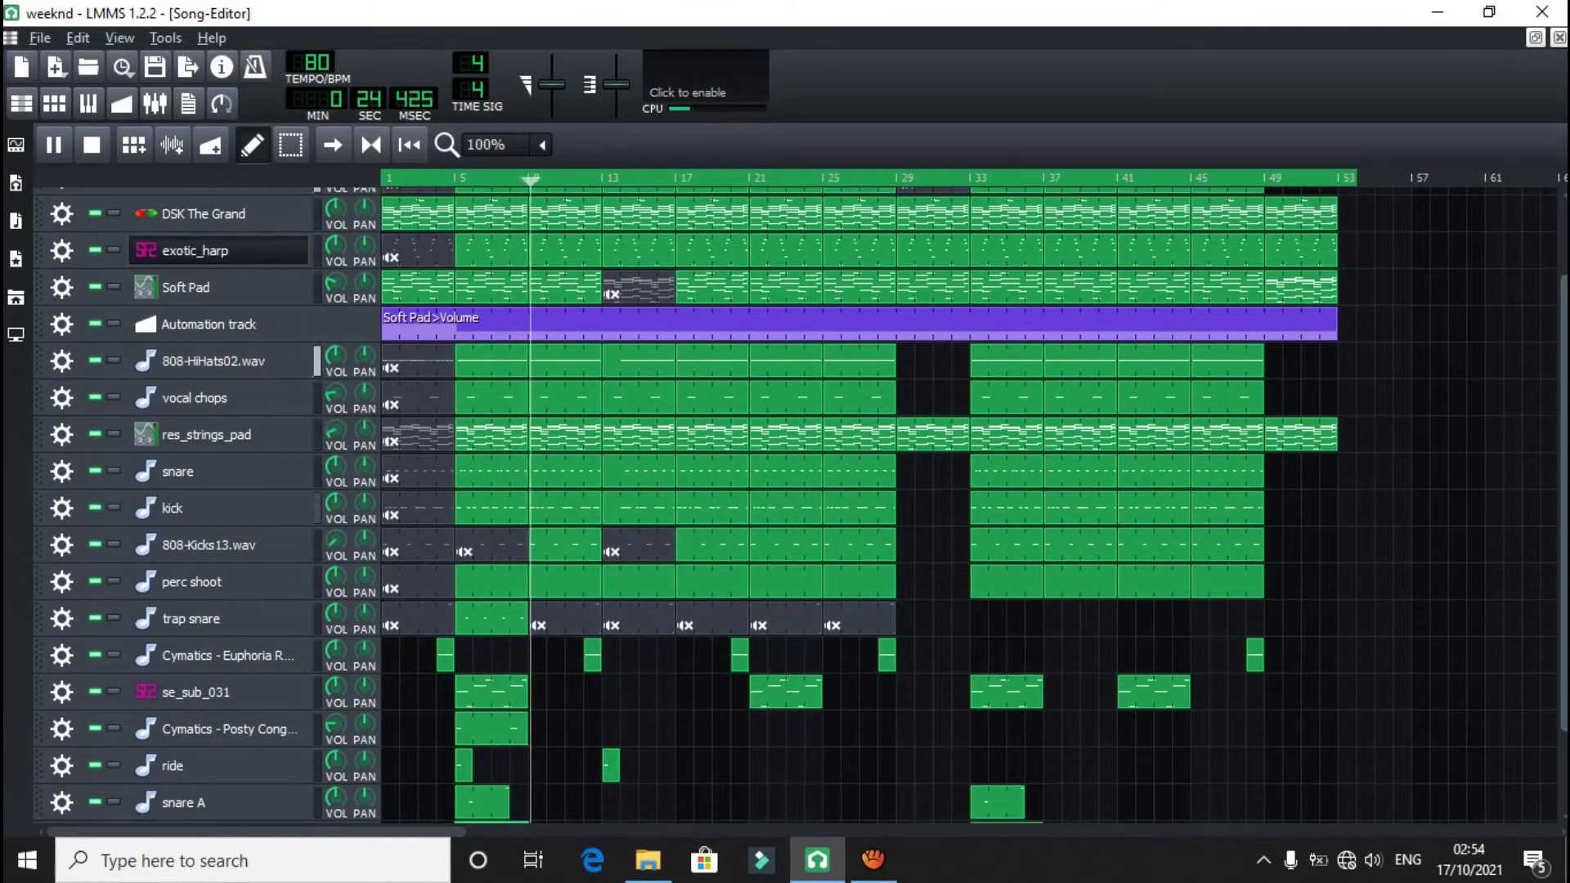
pyautogui.scroll(-2, 801, 501)
pyautogui.scroll(5, 802, 500)
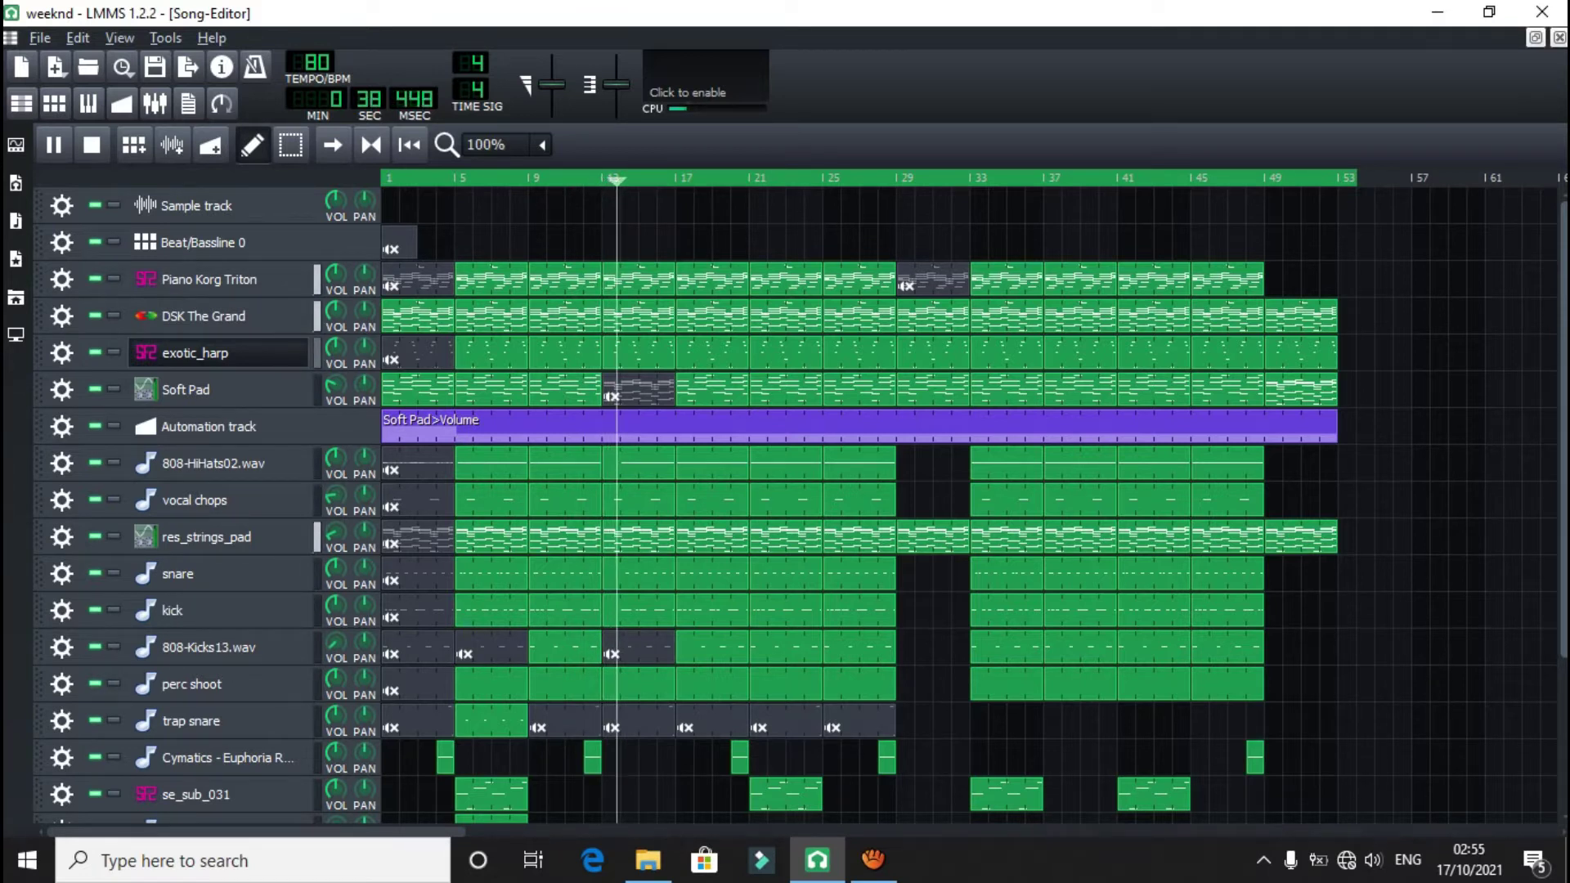
pyautogui.press('space')
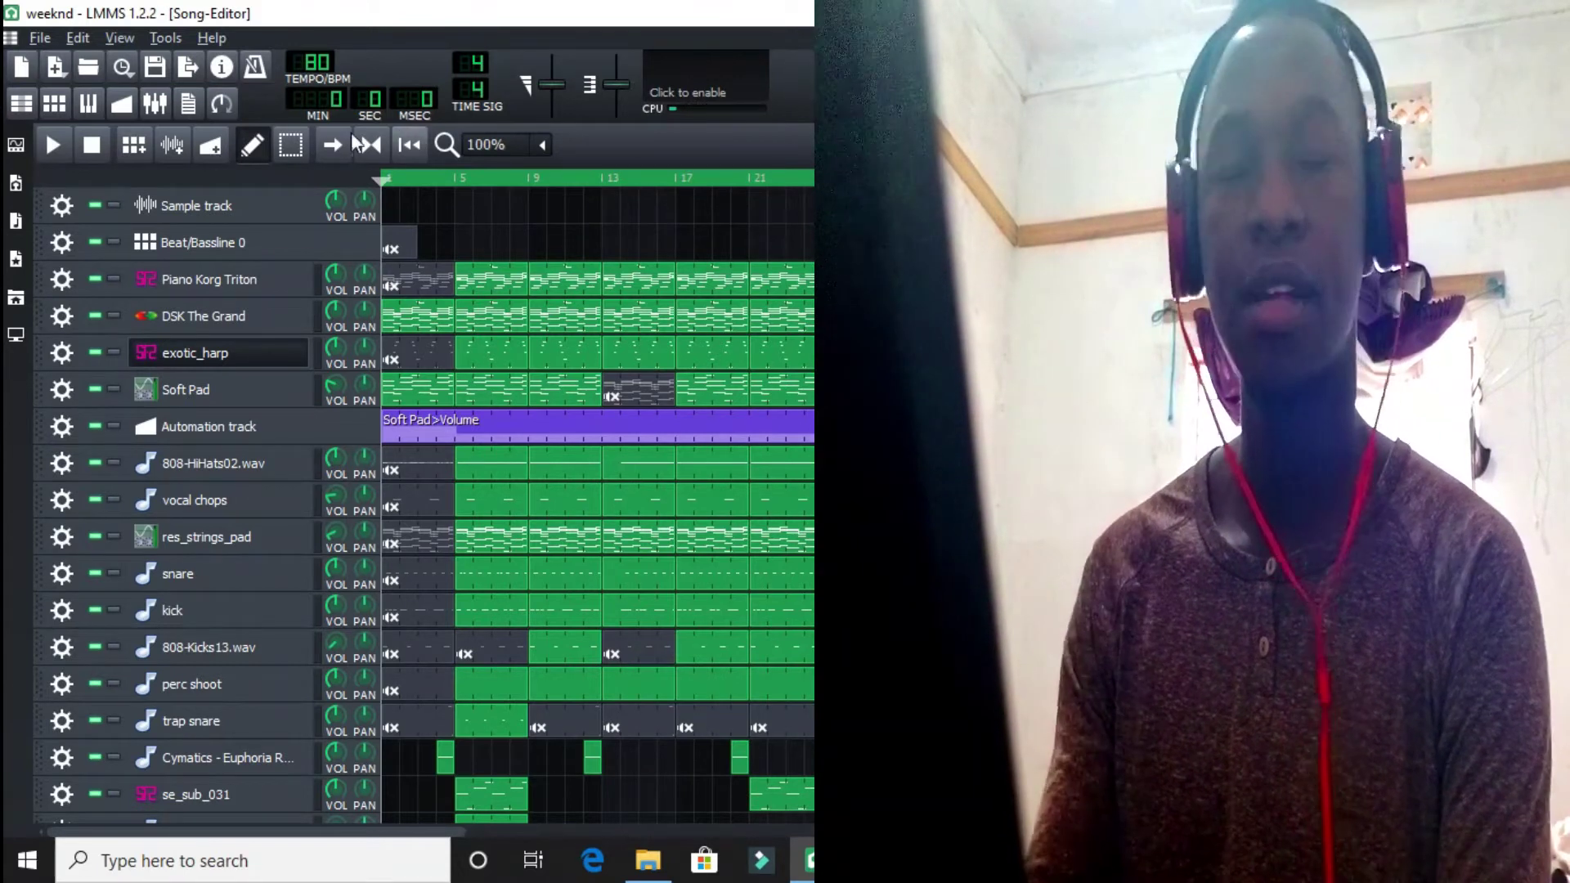
pyautogui.click(156, 104)
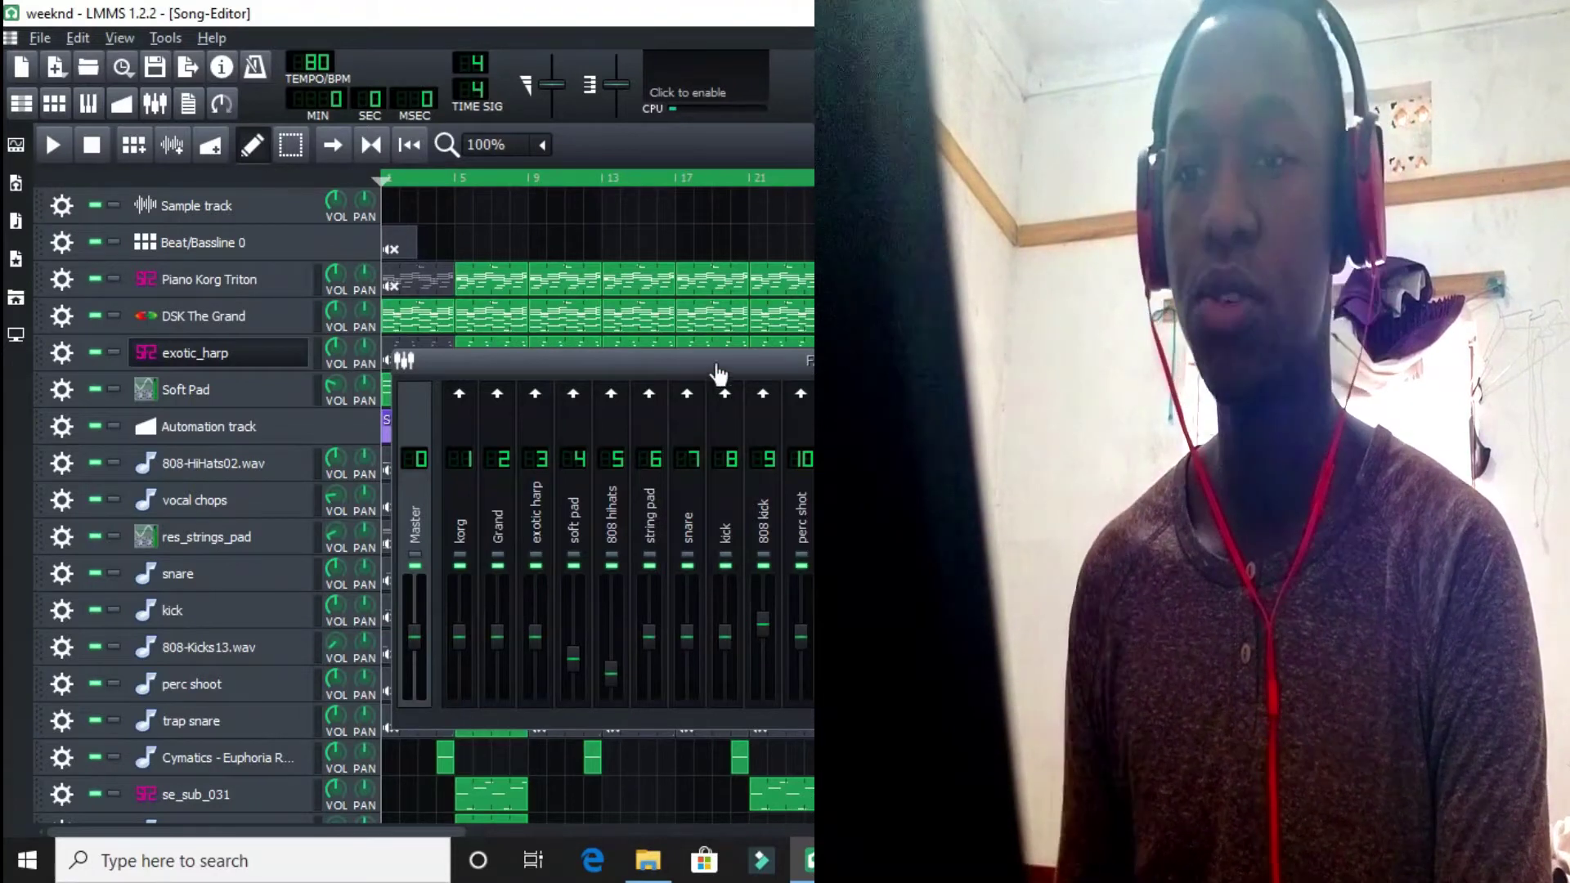
pyautogui.moveTo(726, 364); pyautogui.dragTo(787, 357)
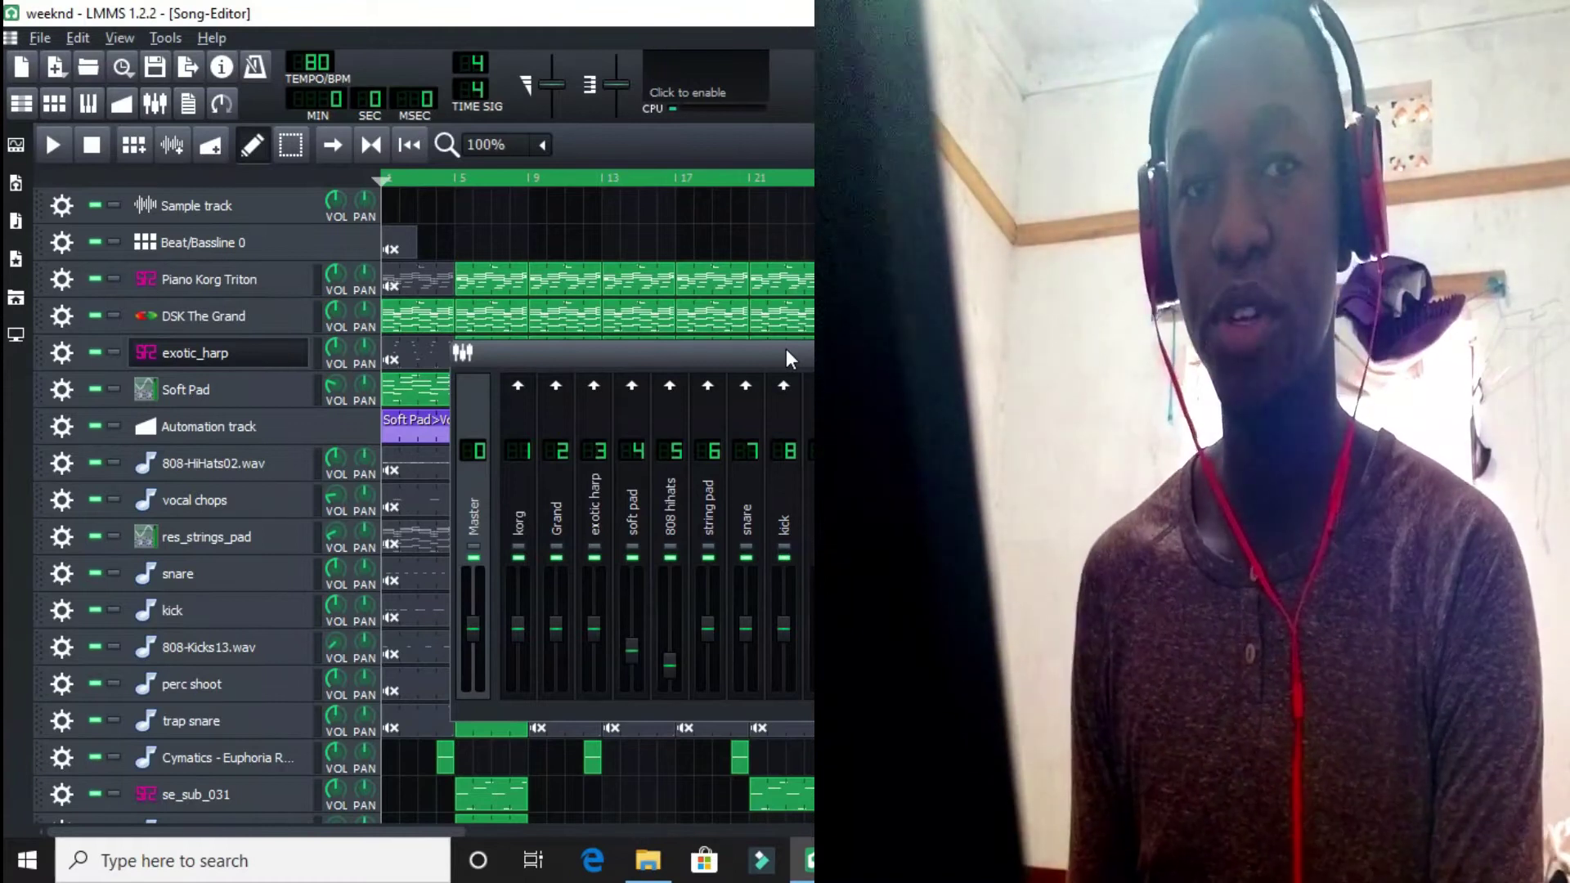
pyautogui.click(51, 145)
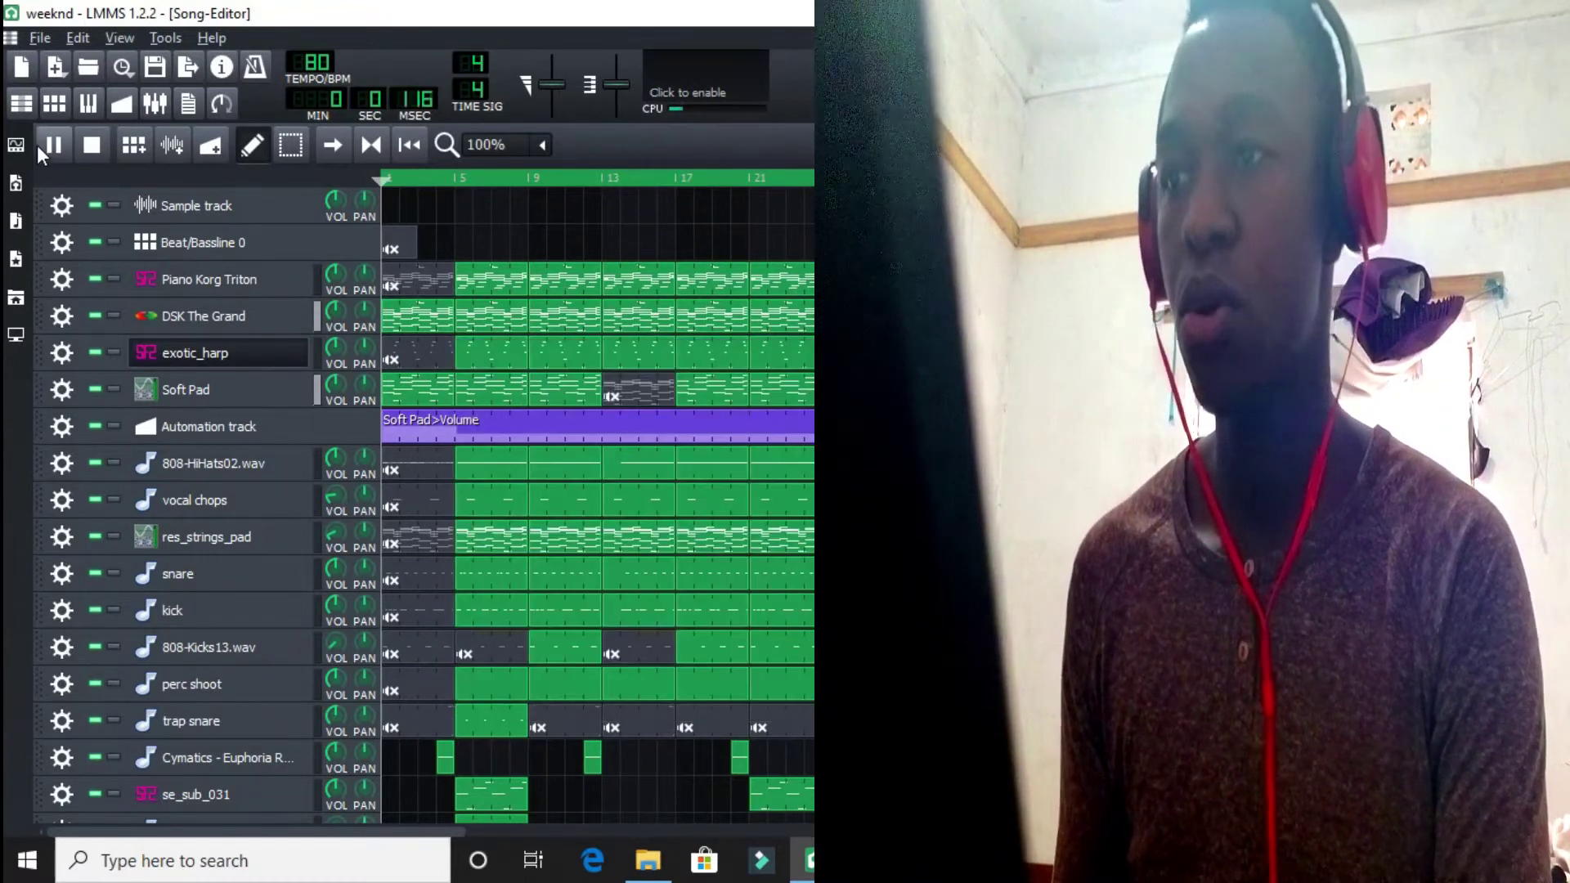
pyautogui.click(155, 105)
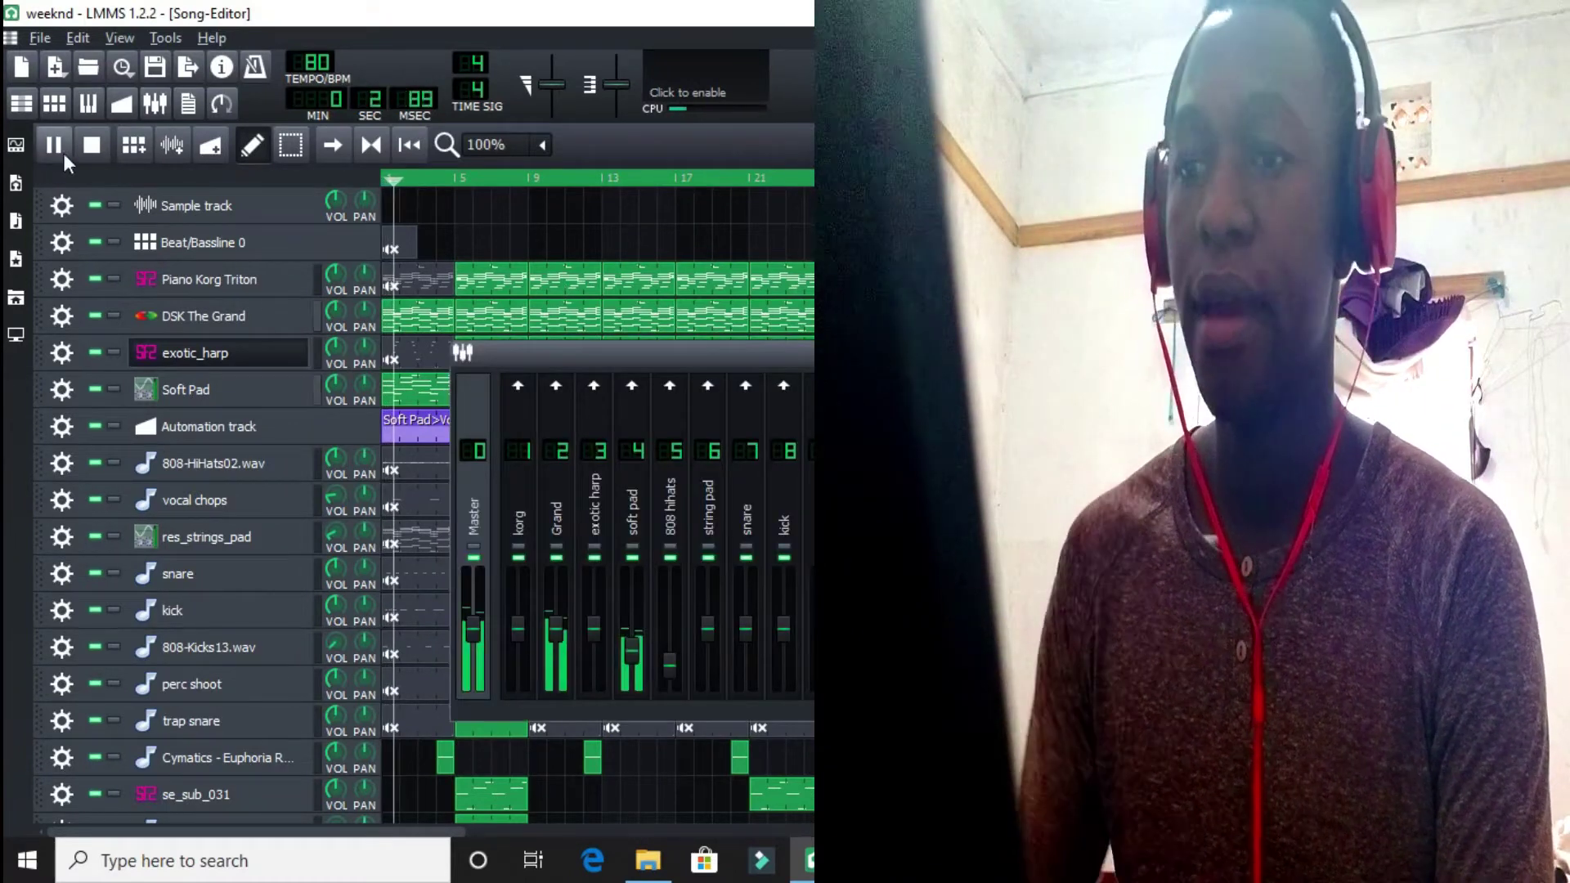
pyautogui.click(92, 145)
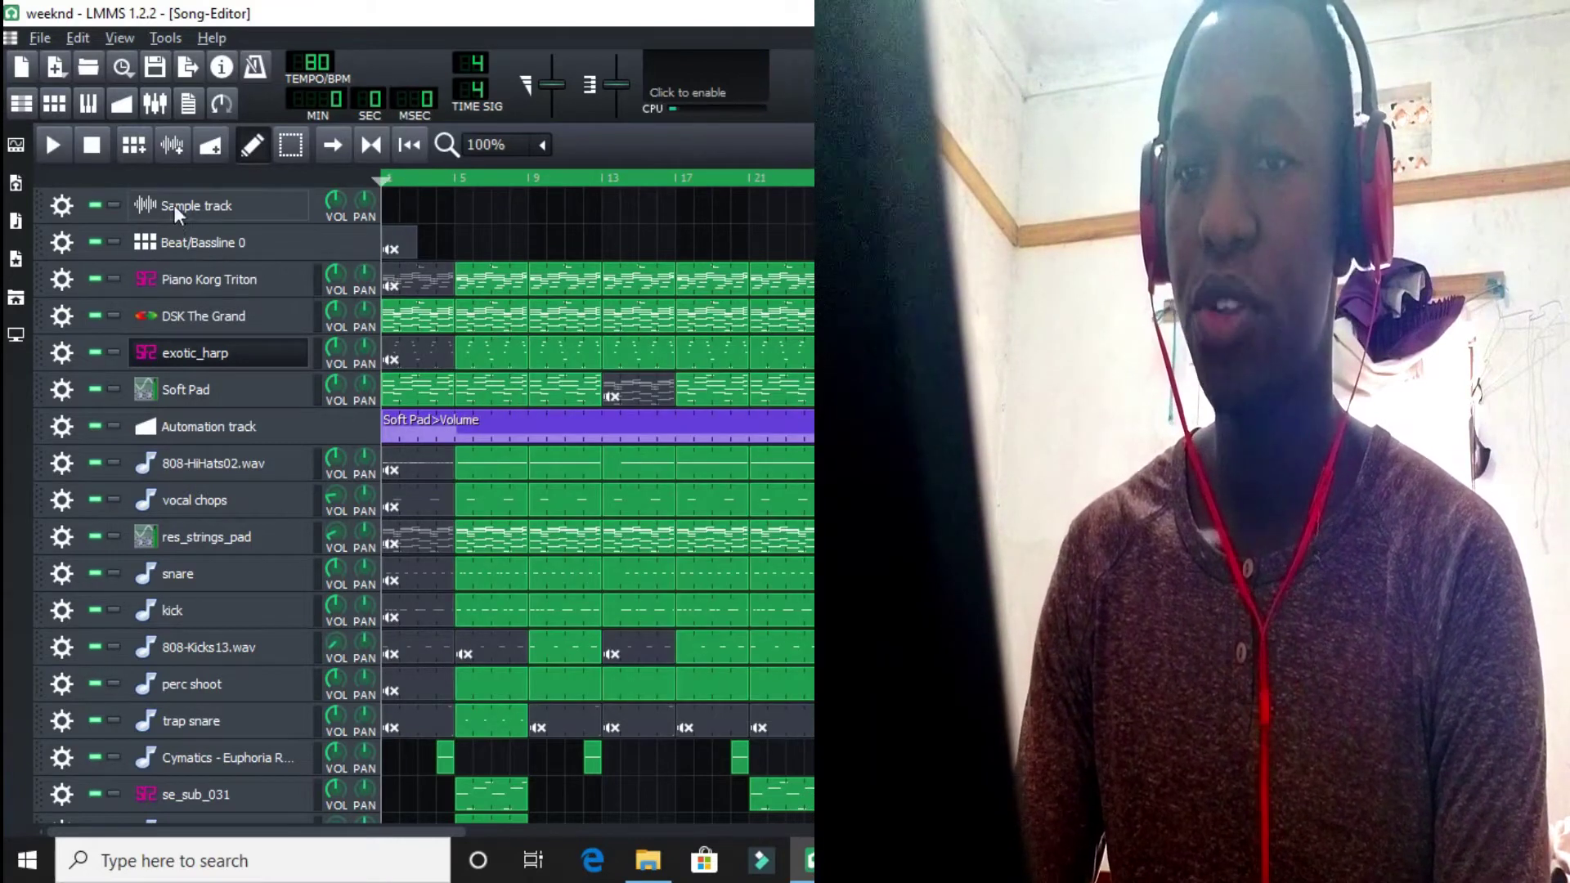
pyautogui.click(41, 39)
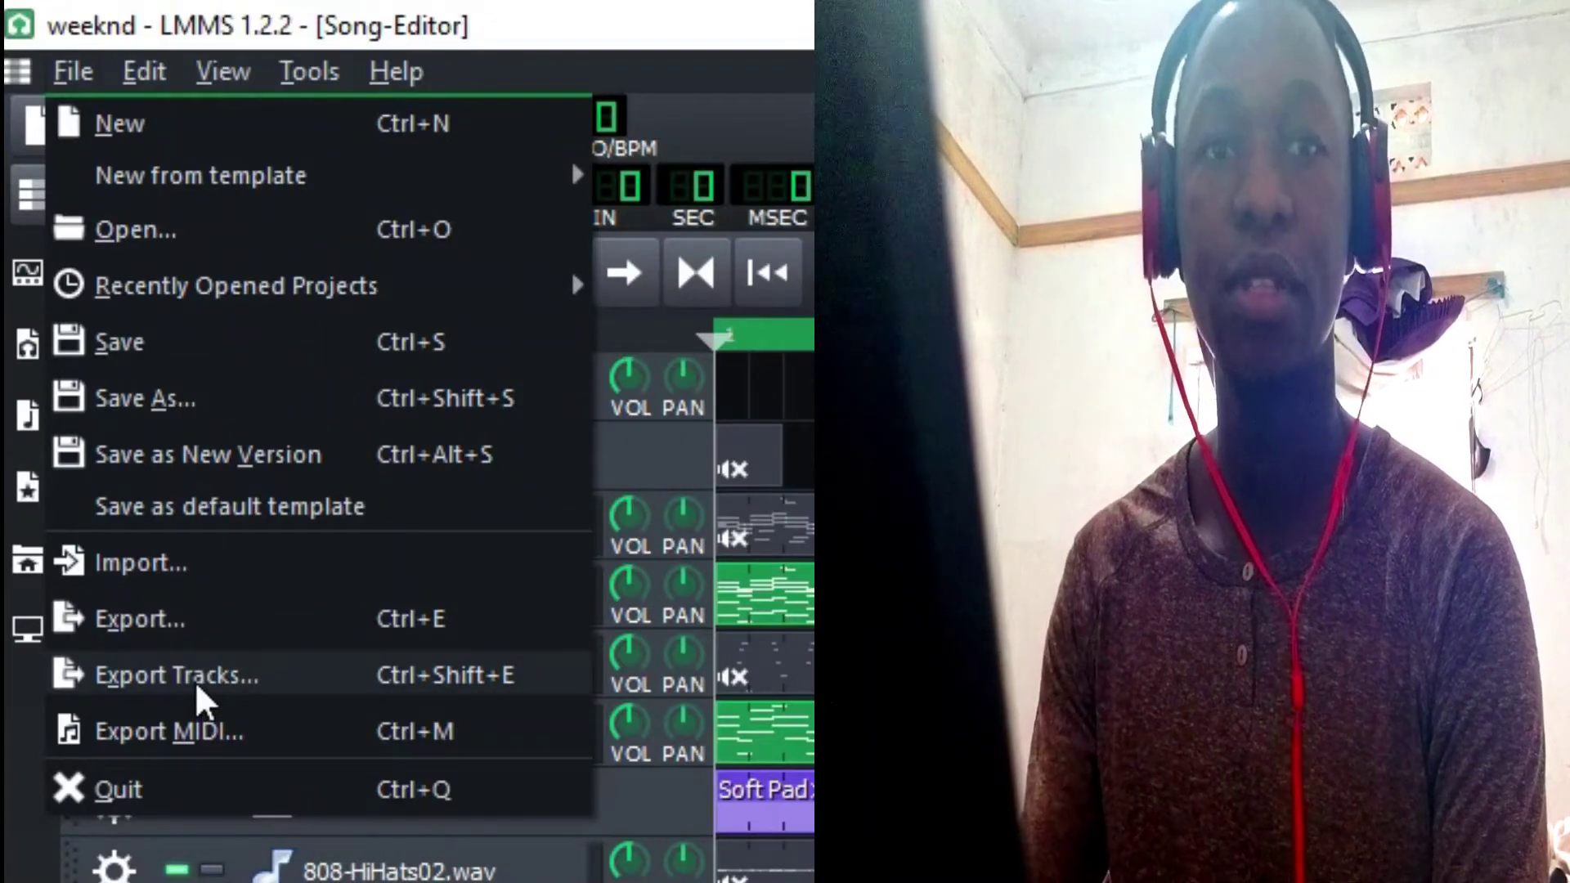
# Start Export Tracks and choose a newly created 'stems' folder as the export destination
pyautogui.click(195, 681)
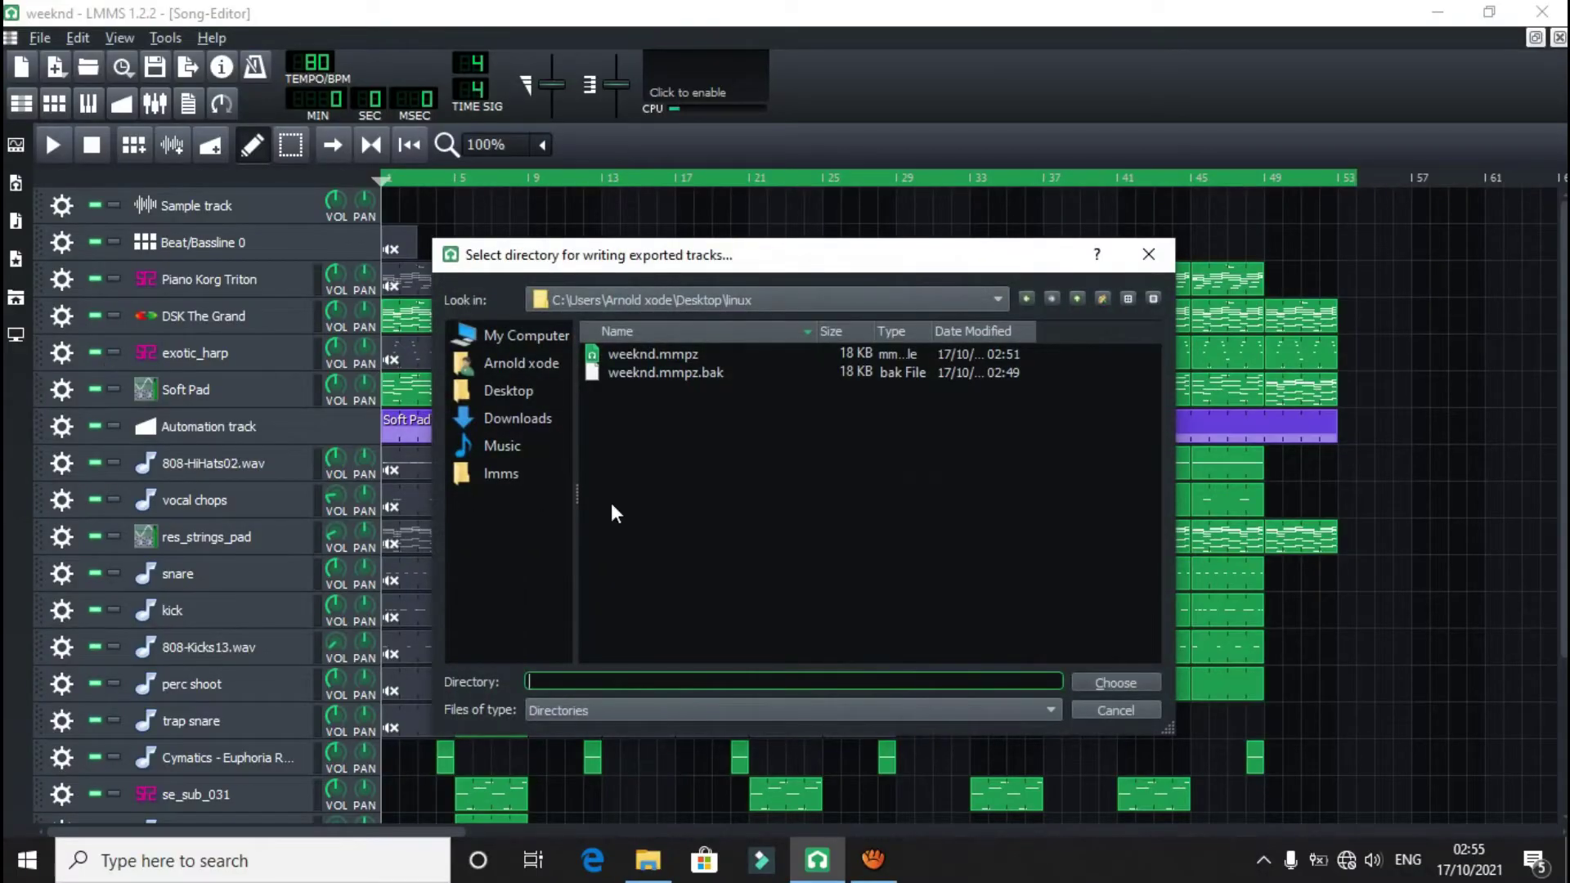
pyautogui.rightClick(693, 496)
pyautogui.click(740, 533)
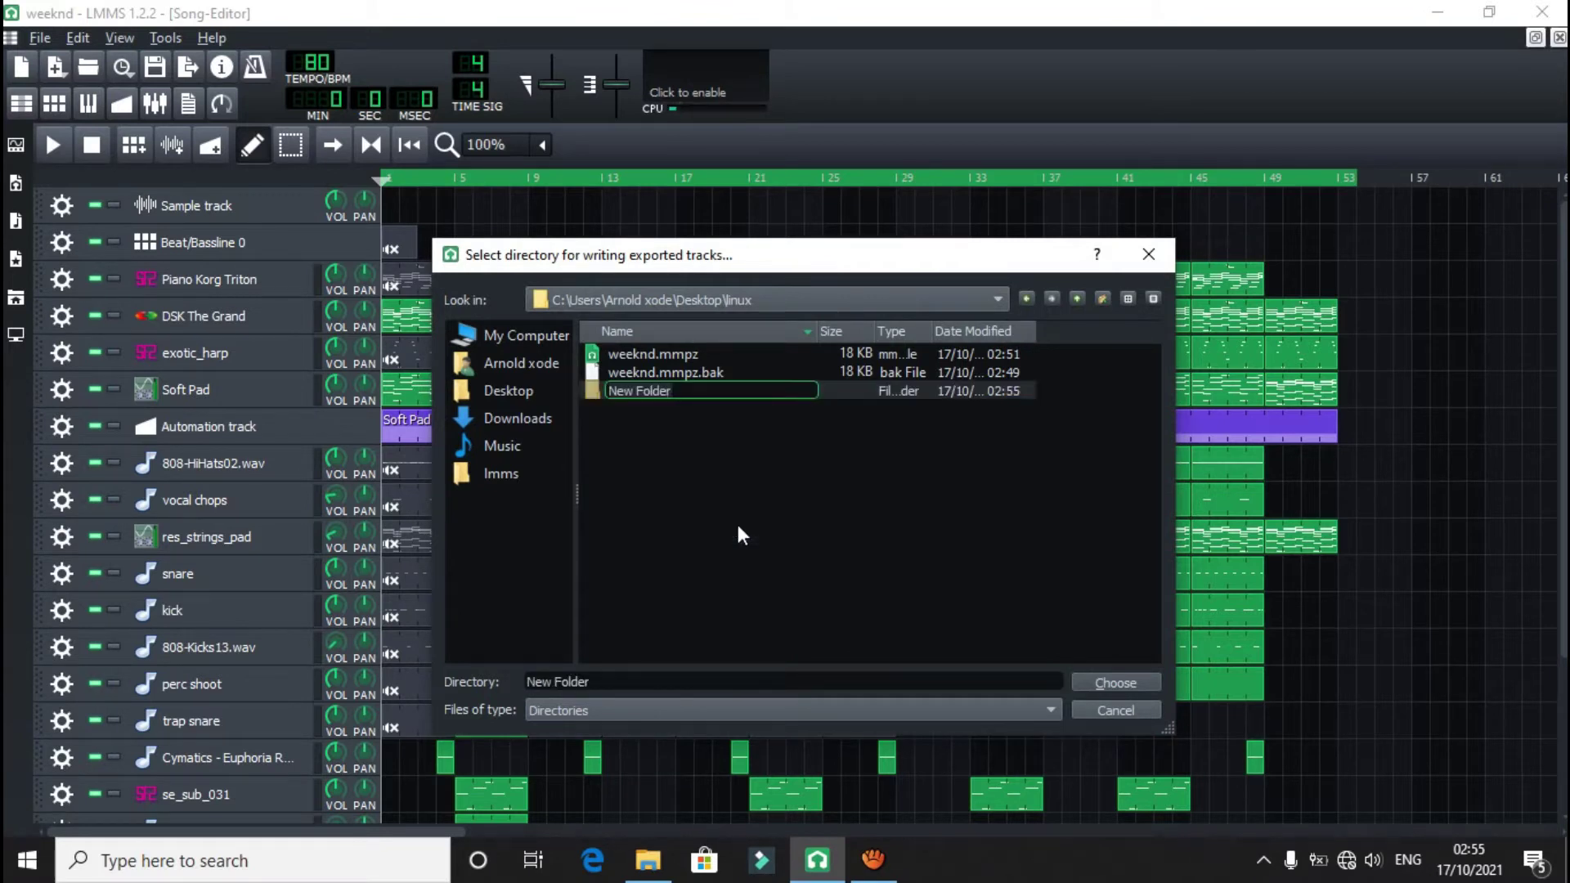
pyautogui.write('stems')
pyautogui.press('Return')
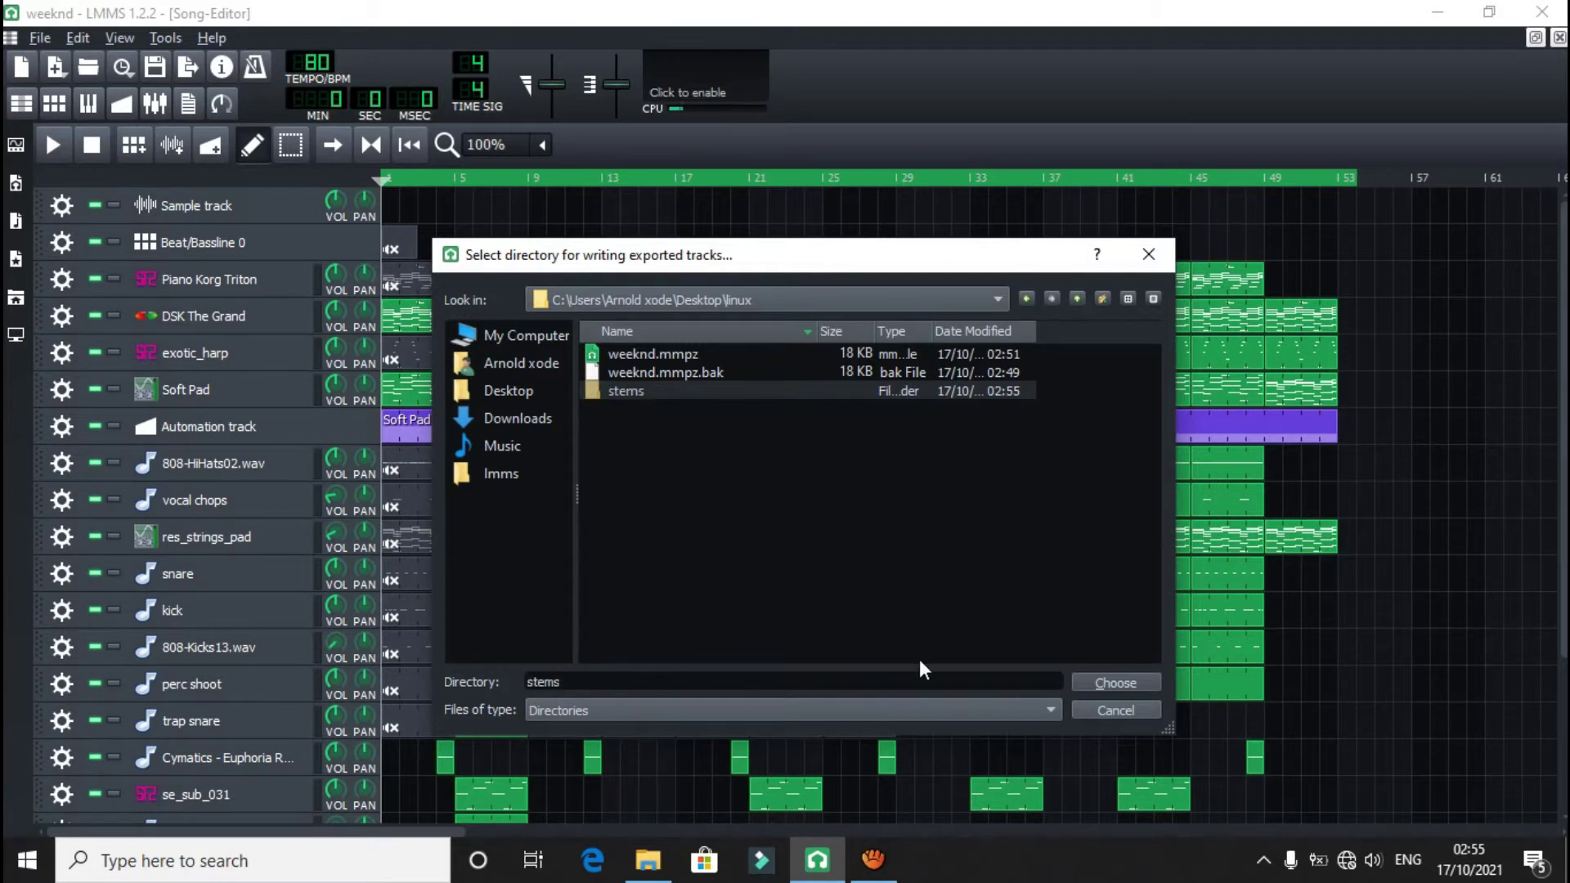
pyautogui.click(1109, 686)
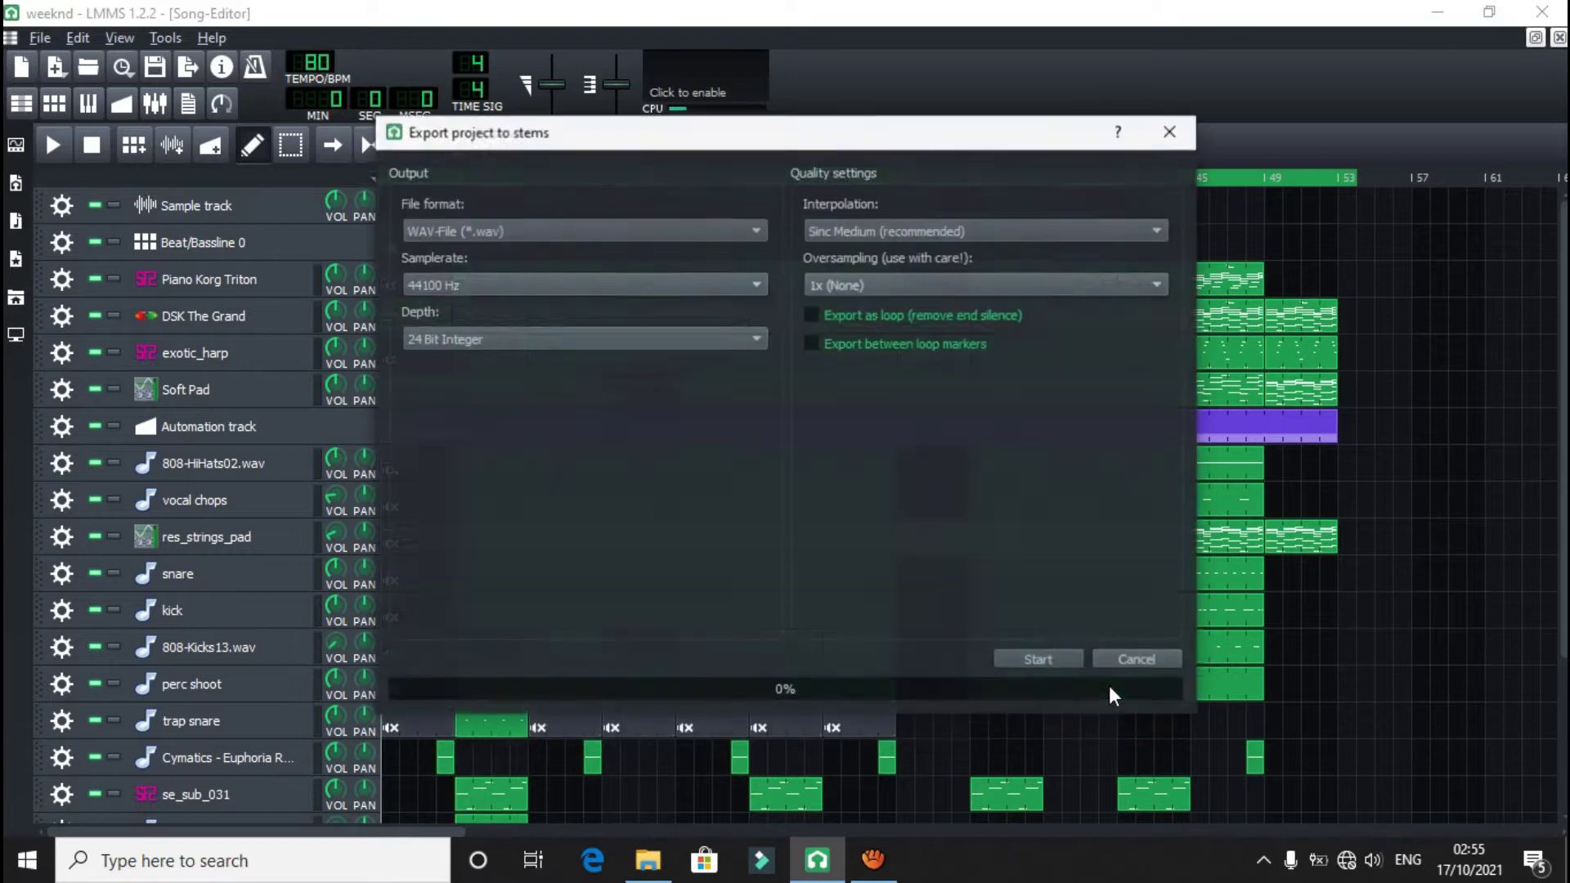
# Render every weeknd track as a separate 44100 Hz, 24-bit WAV stem
pyautogui.click(1019, 660)
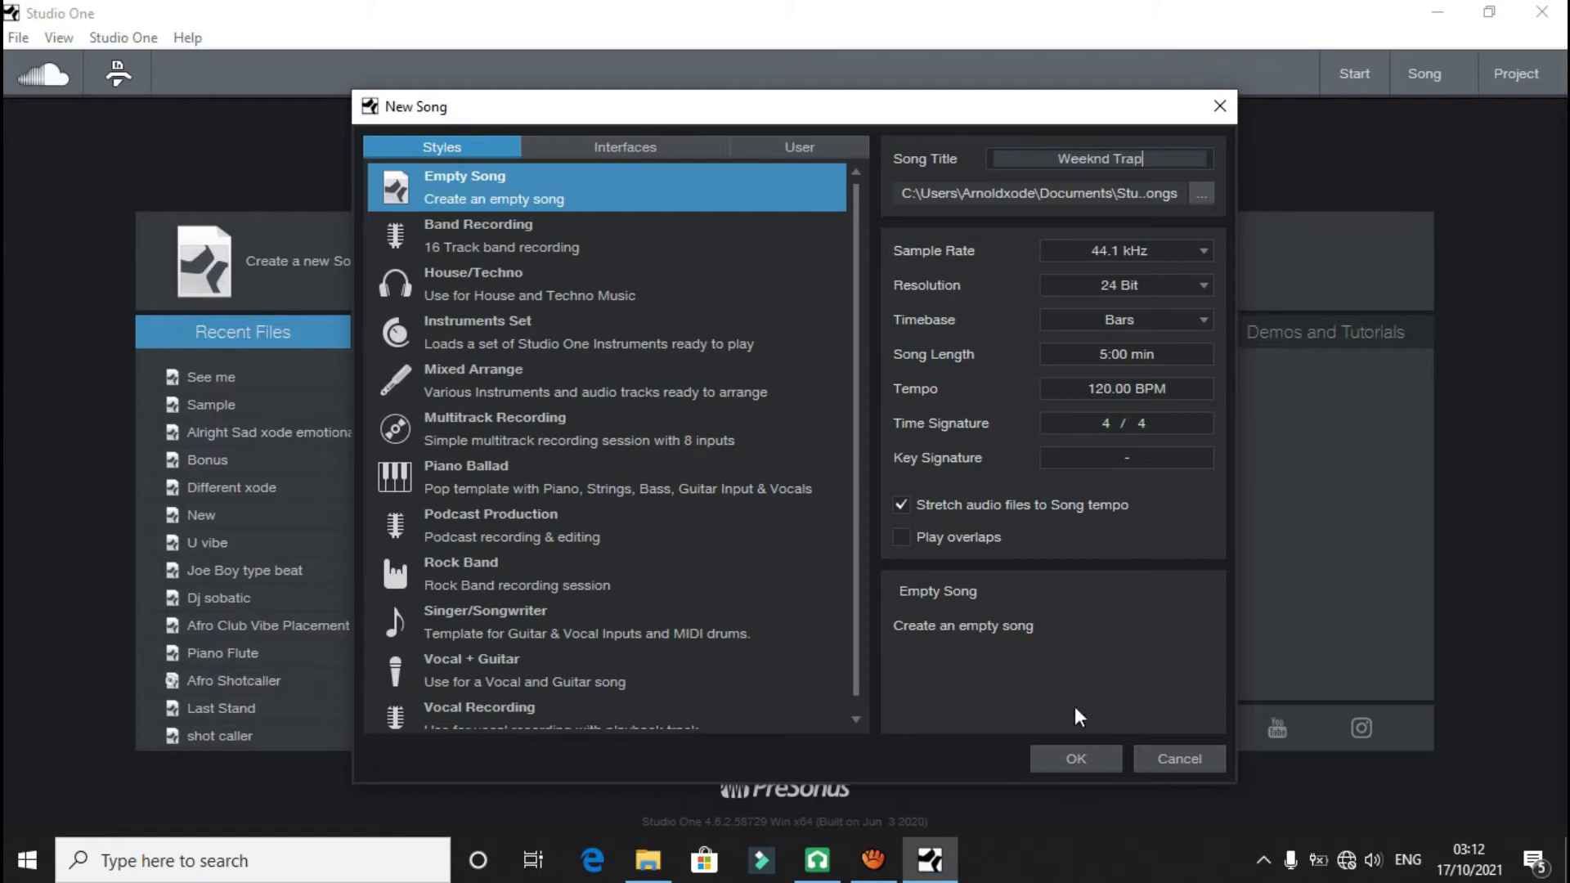
# Create the empty 'Weeknd Trap' song, set its tempo to 80 BPM, and hide the browser
pyautogui.click(1081, 765)
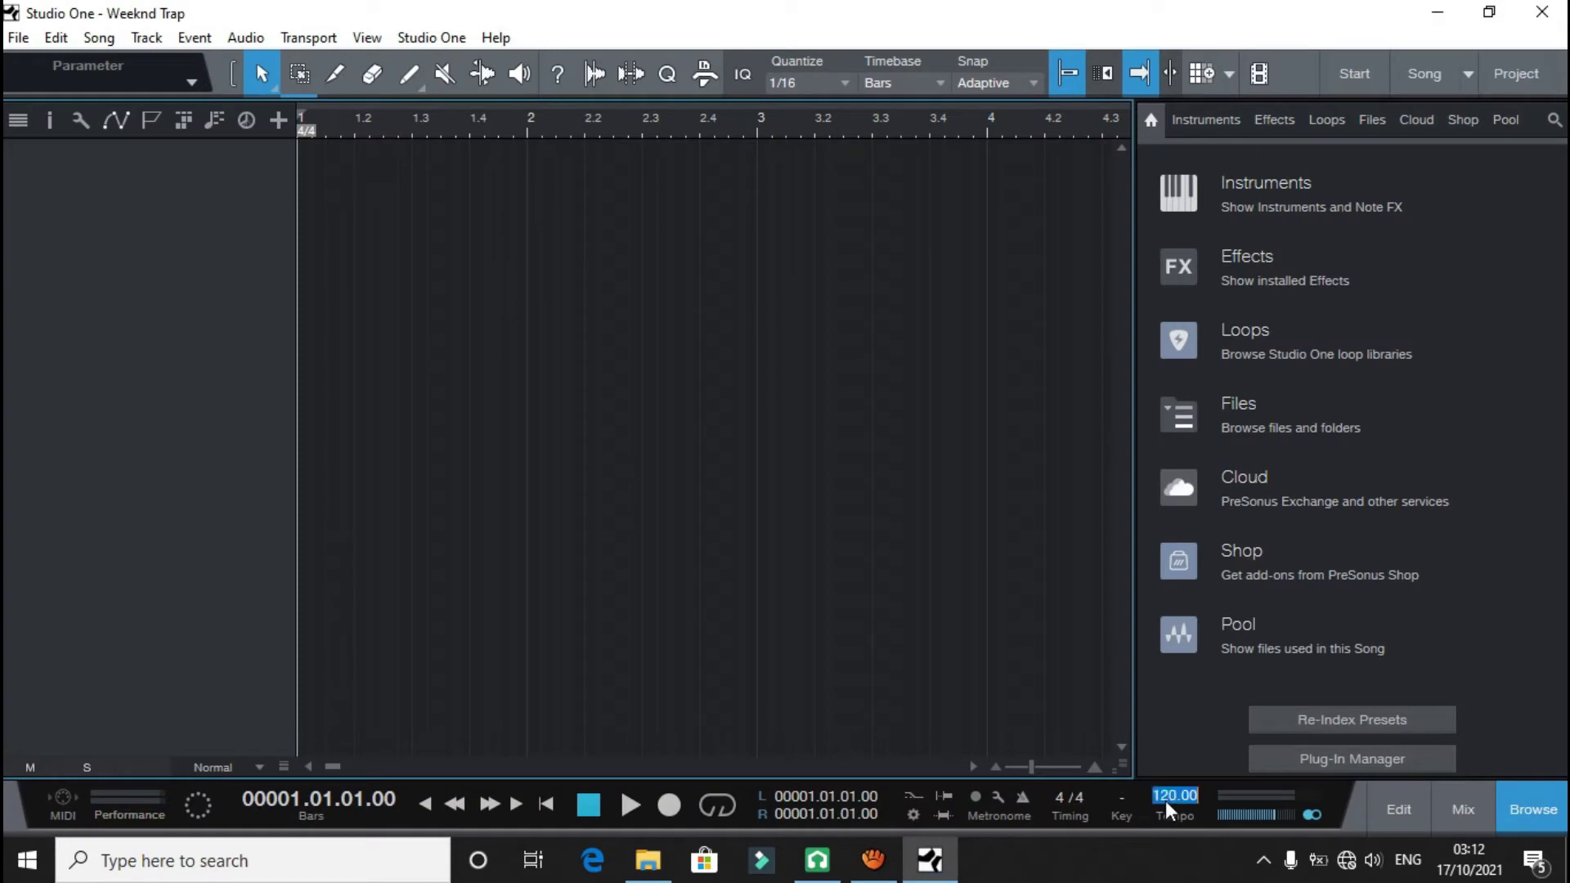
pyautogui.write('80')
pyautogui.press('Return')
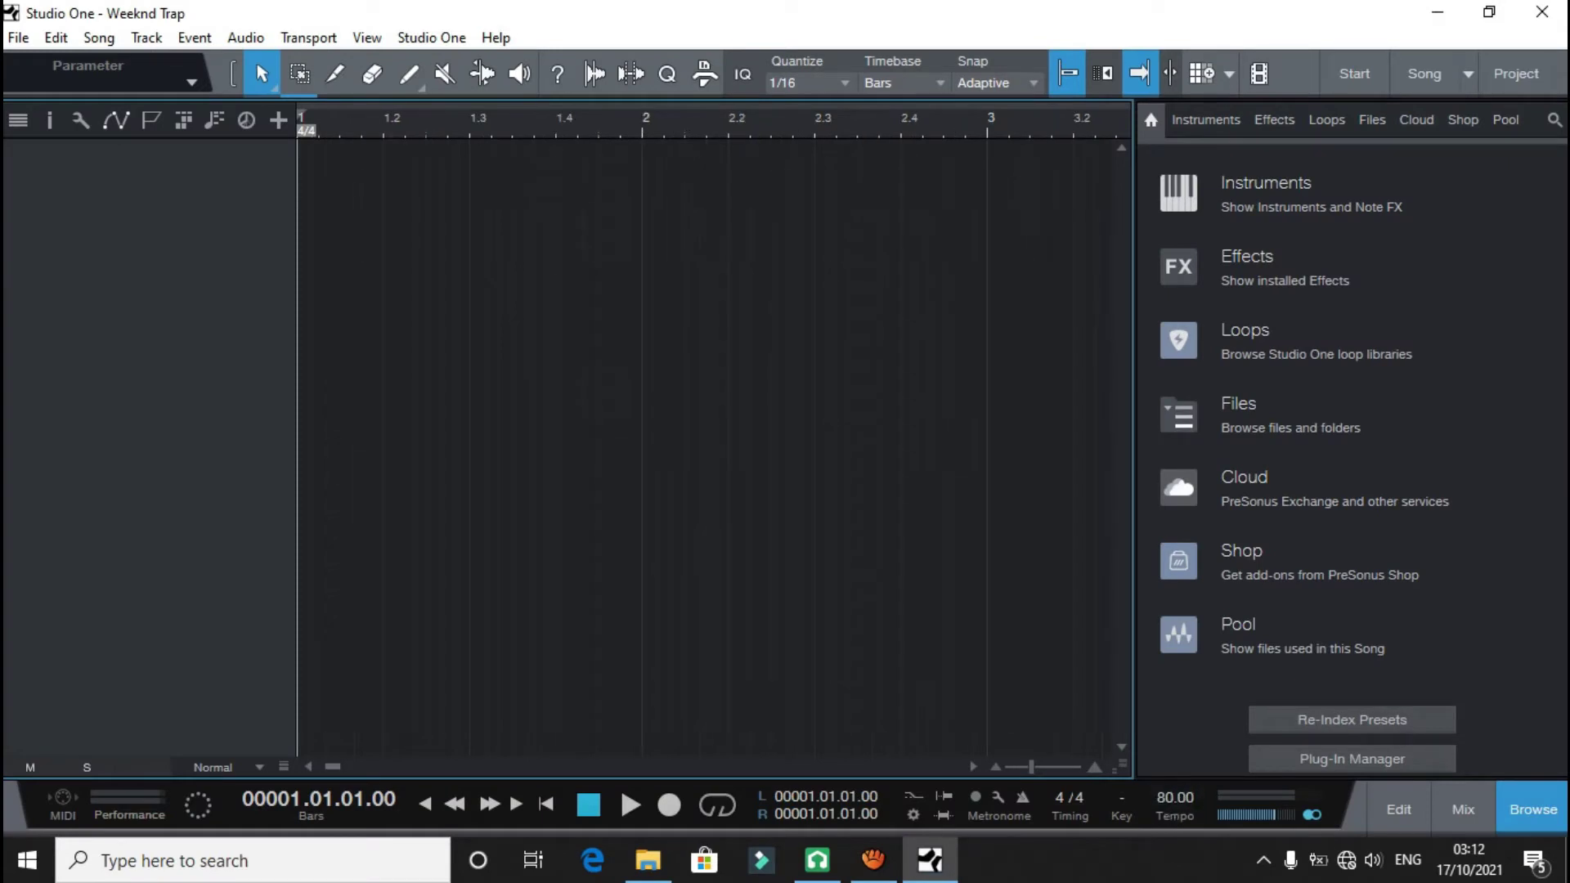
pyautogui.click(1554, 811)
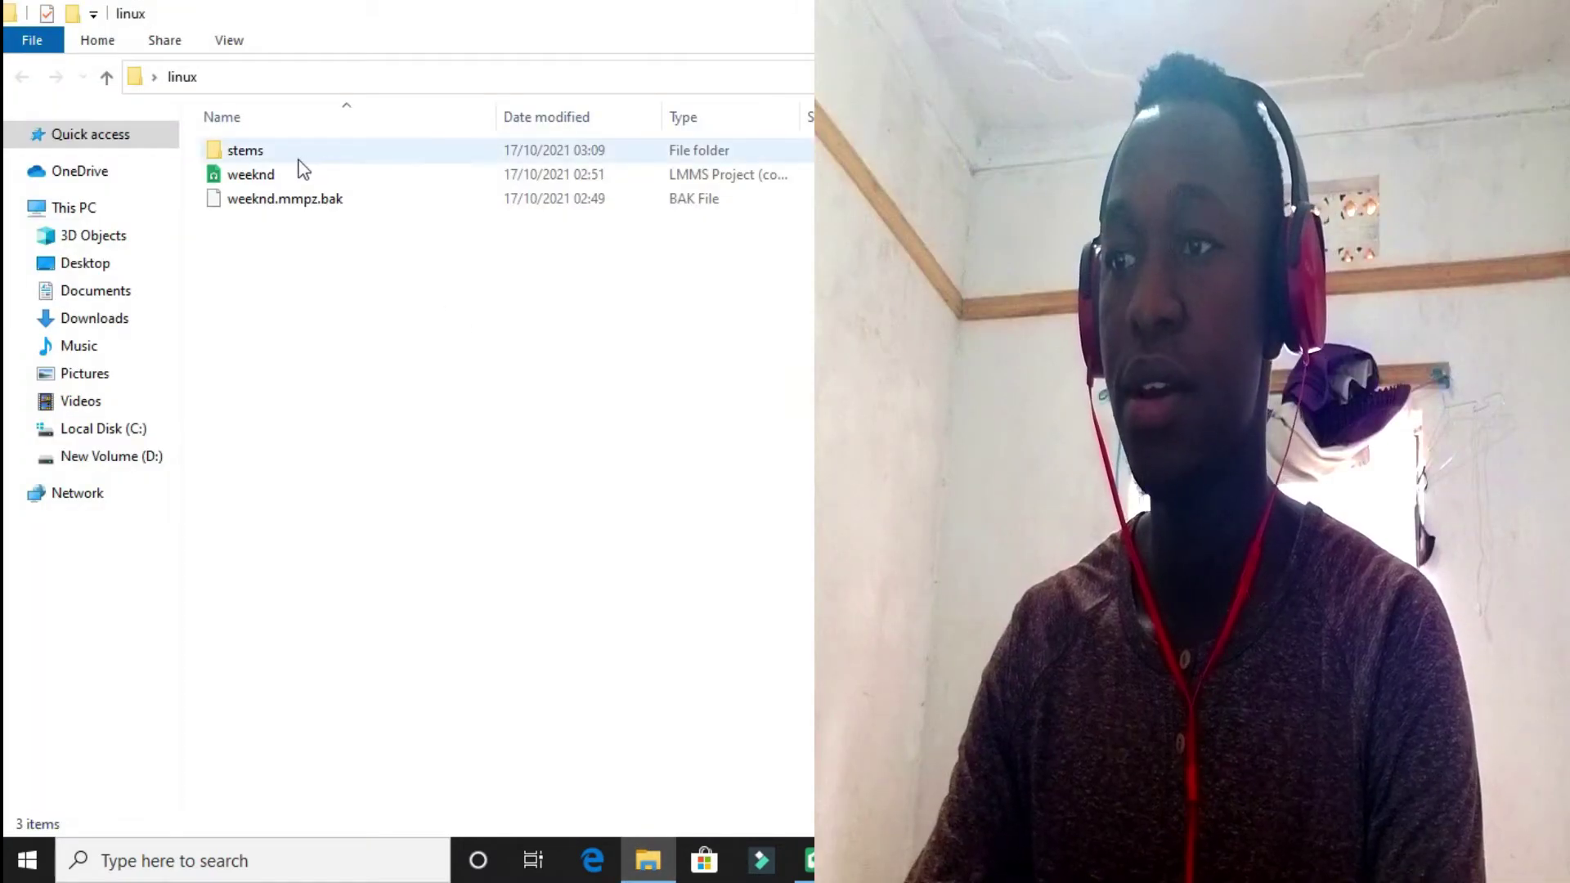
# Open the stems folder and drag all 26 WAV stems into the Studio One arrangement
pyautogui.doubleClick(299, 158)
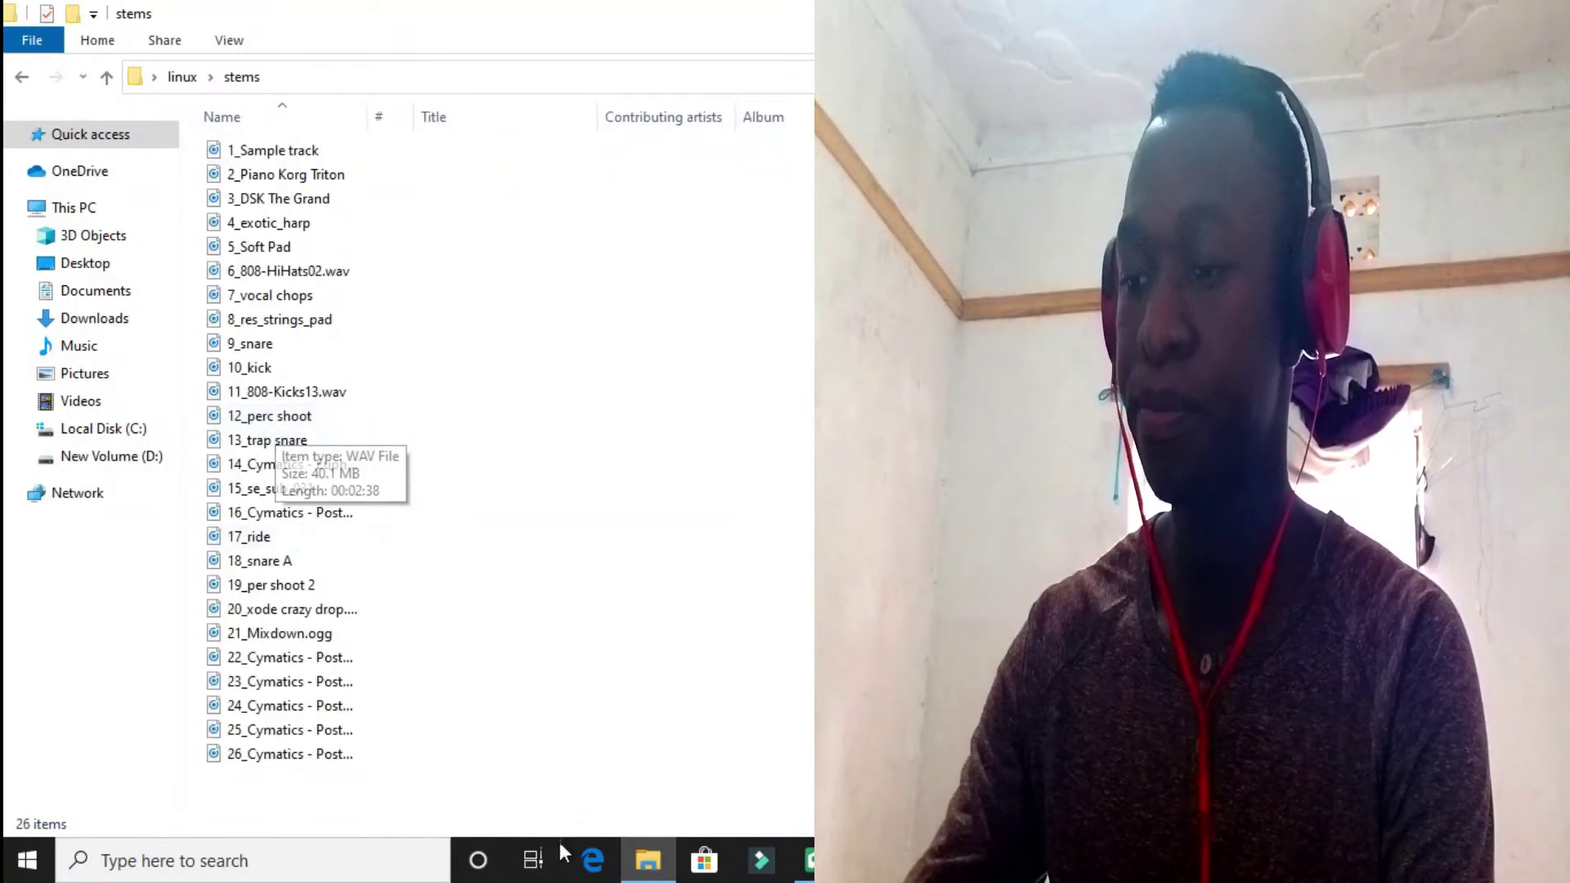
pyautogui.hotkey('ctrl', 'a')
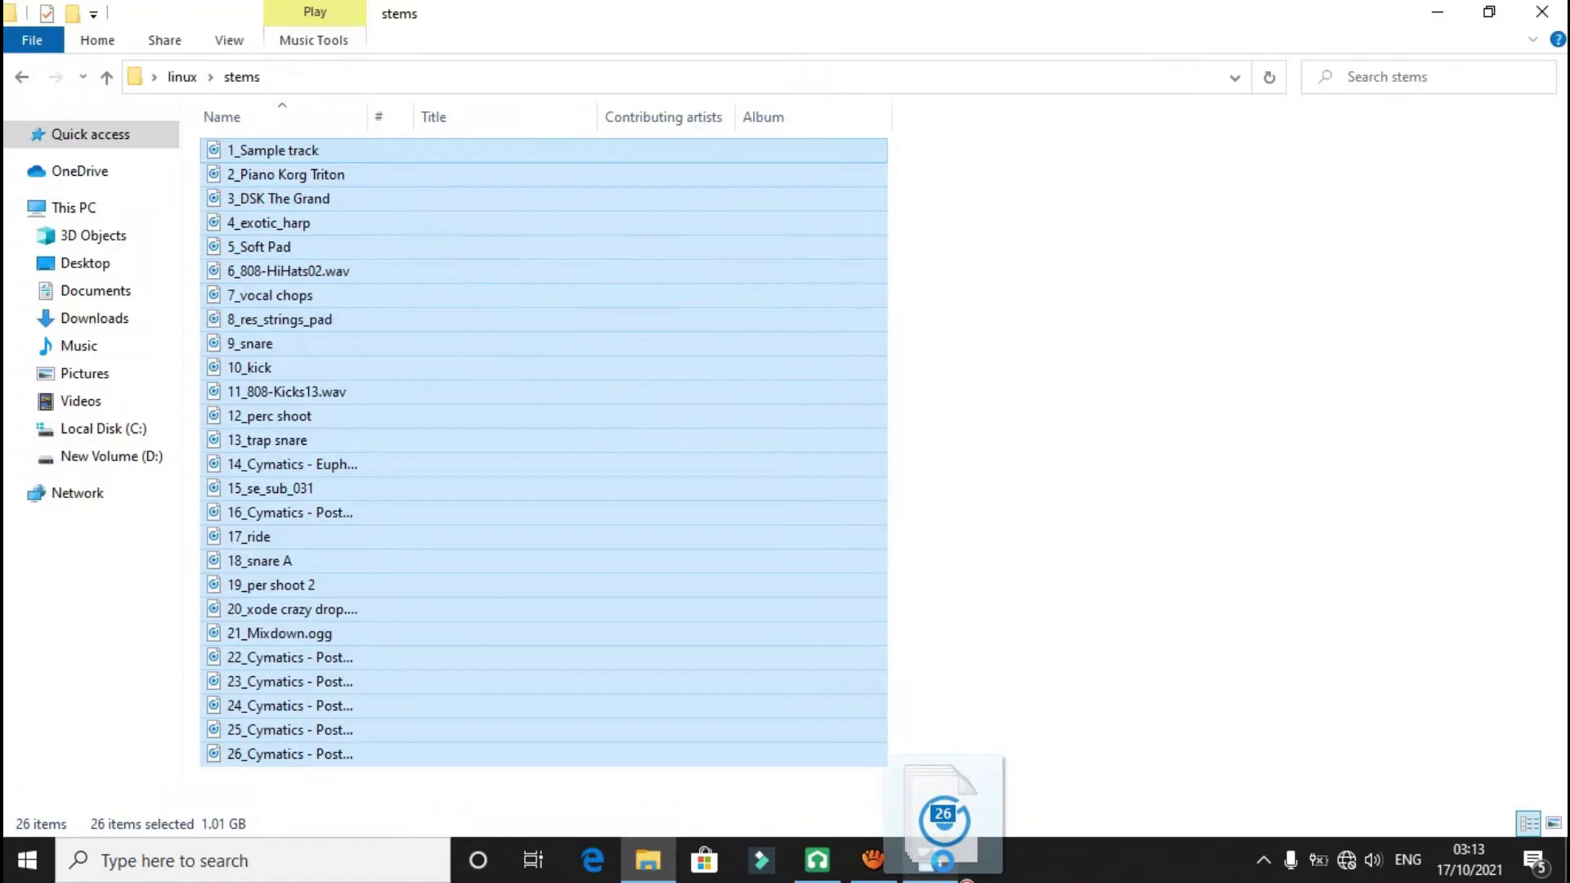
pyautogui.moveTo(999, 813)
pyautogui.mouseDown()
pyautogui.moveTo(942, 818)
pyautogui.moveTo(345, 578)
pyautogui.mouseUp()
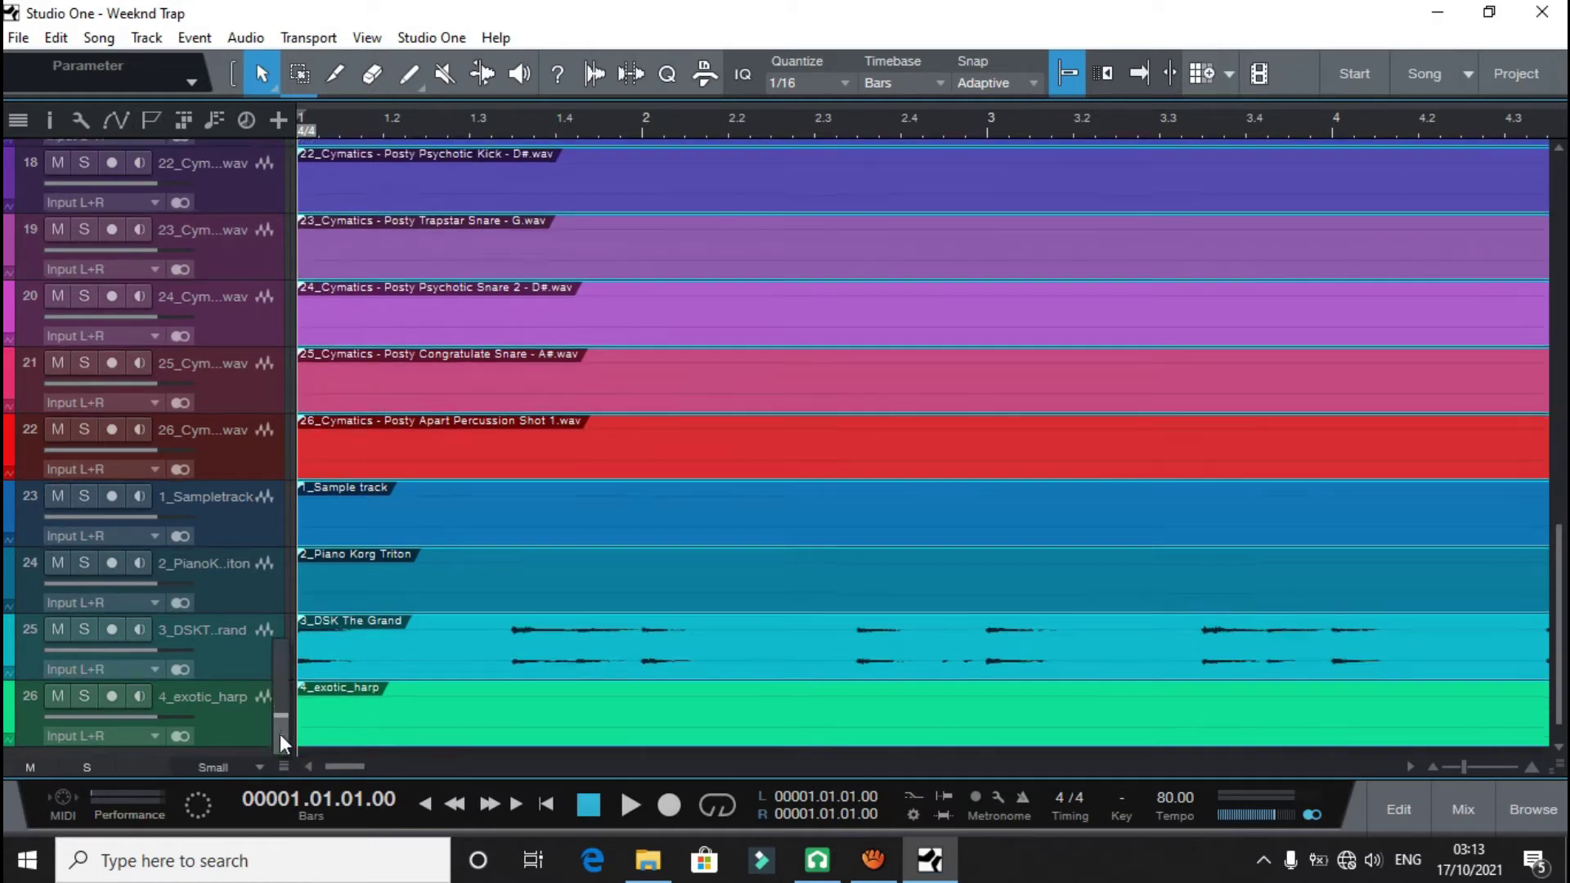
pyautogui.moveTo(280, 739); pyautogui.dragTo(286, 767)
pyautogui.press('w')
pyautogui.press('w')
pyautogui.press('w')
pyautogui.press('w')
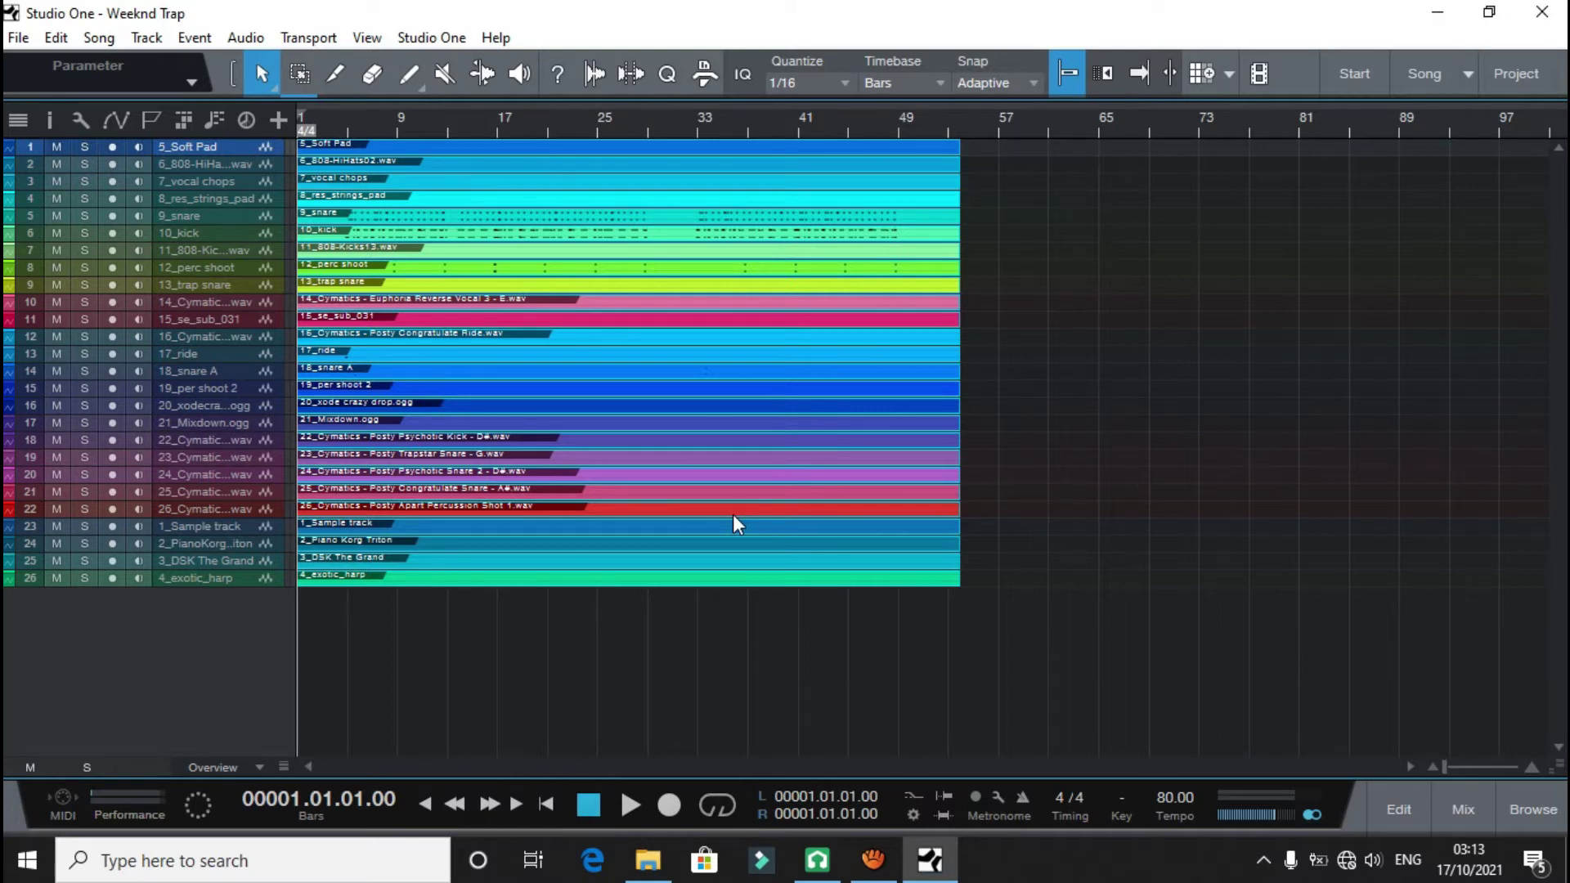
pyautogui.press('space')
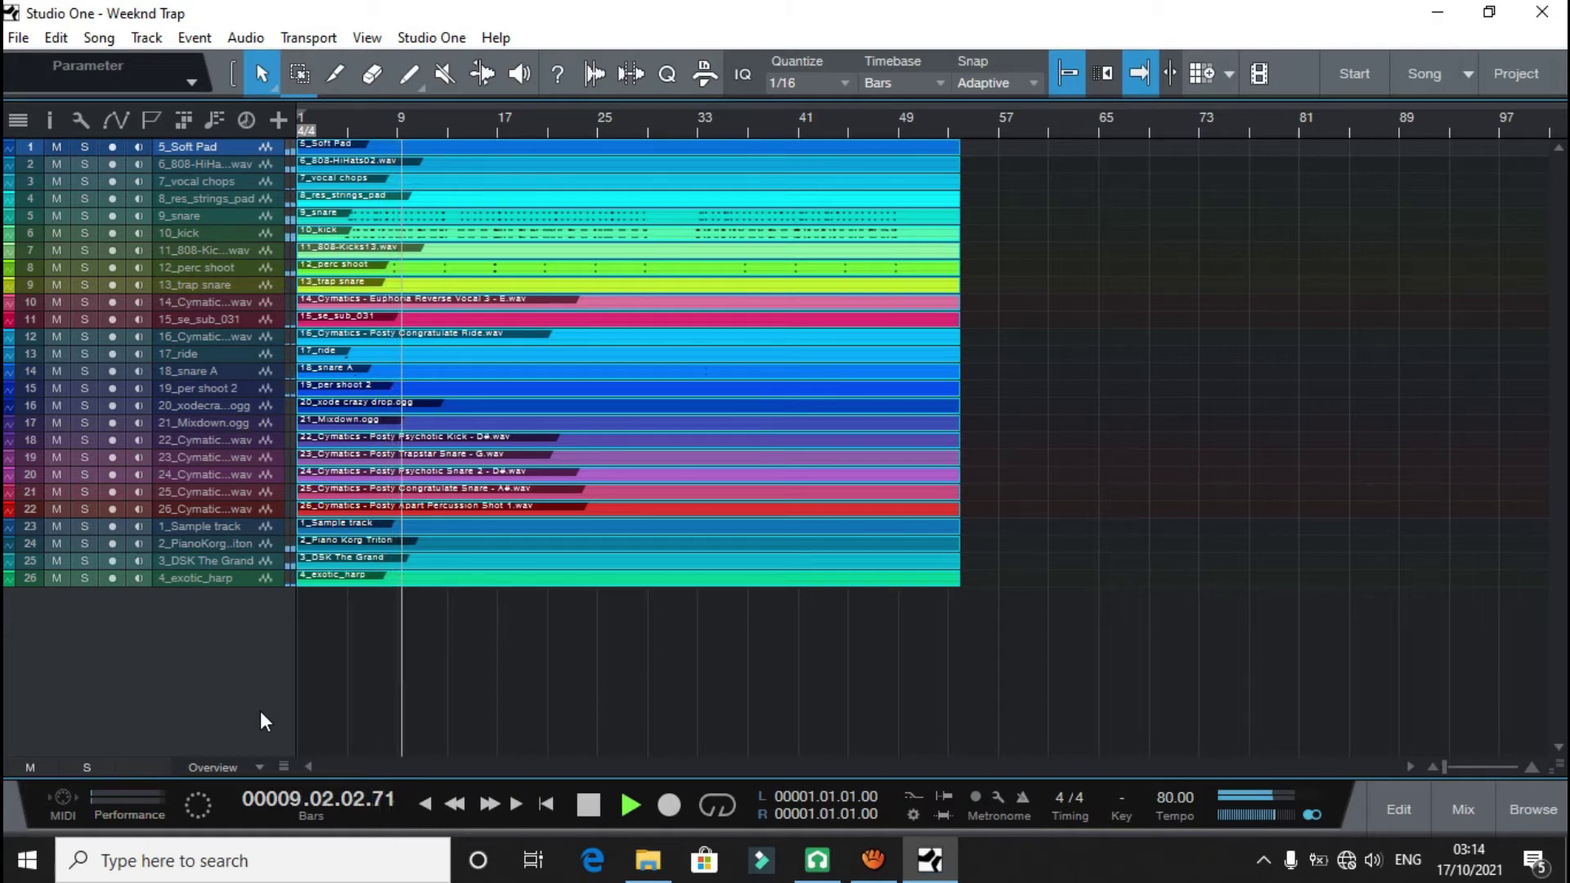
pyautogui.press('space')
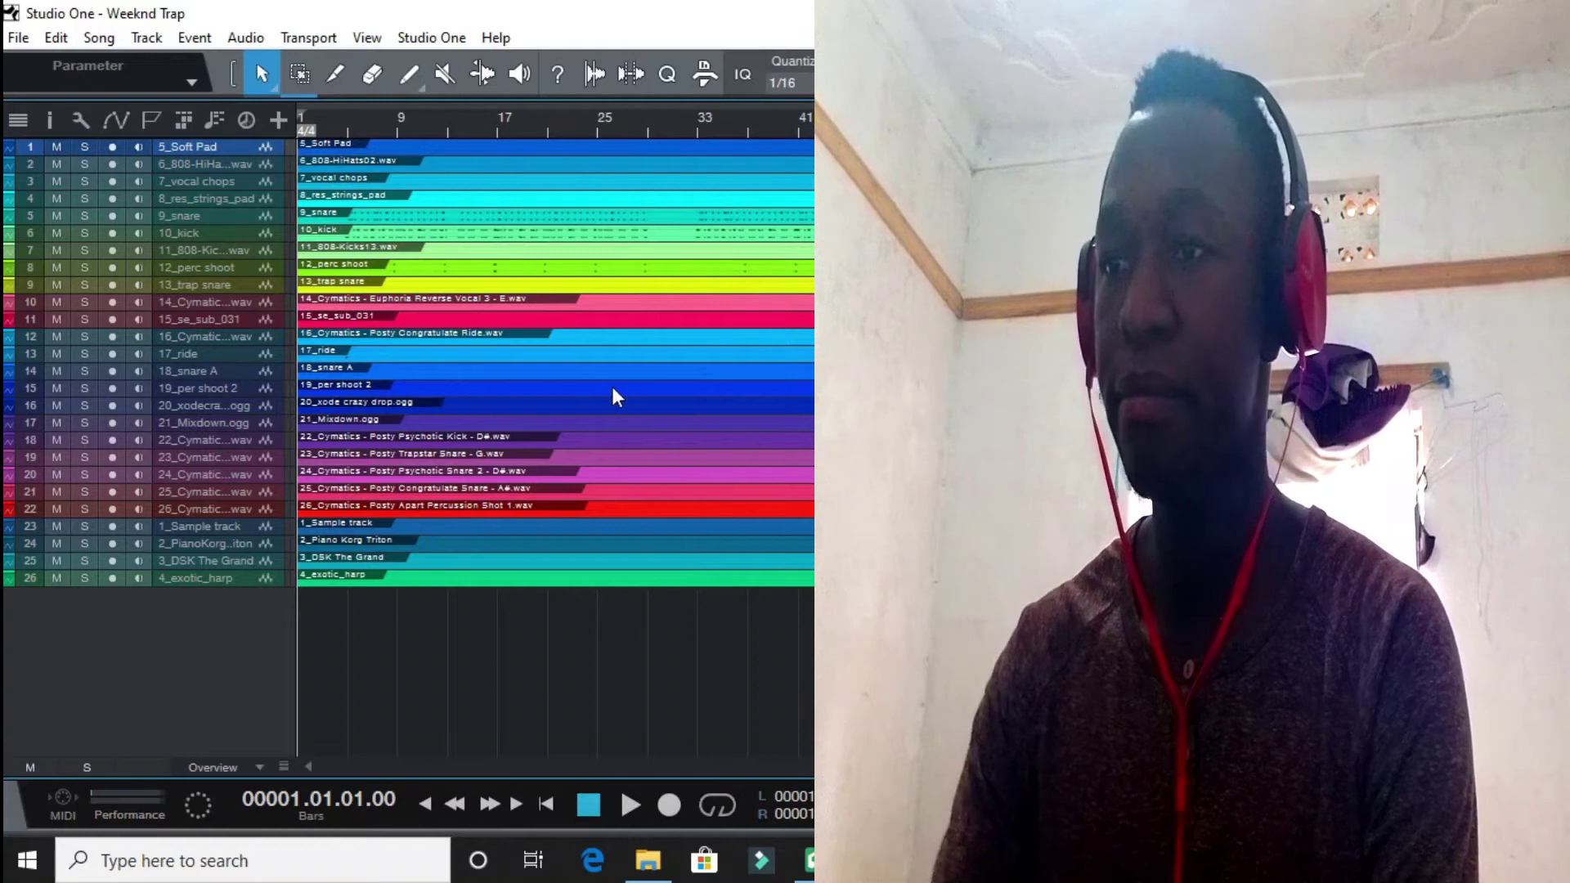
# Select the opening four-bar events on all tracks and duplicate them once
pyautogui.click(336, 74)
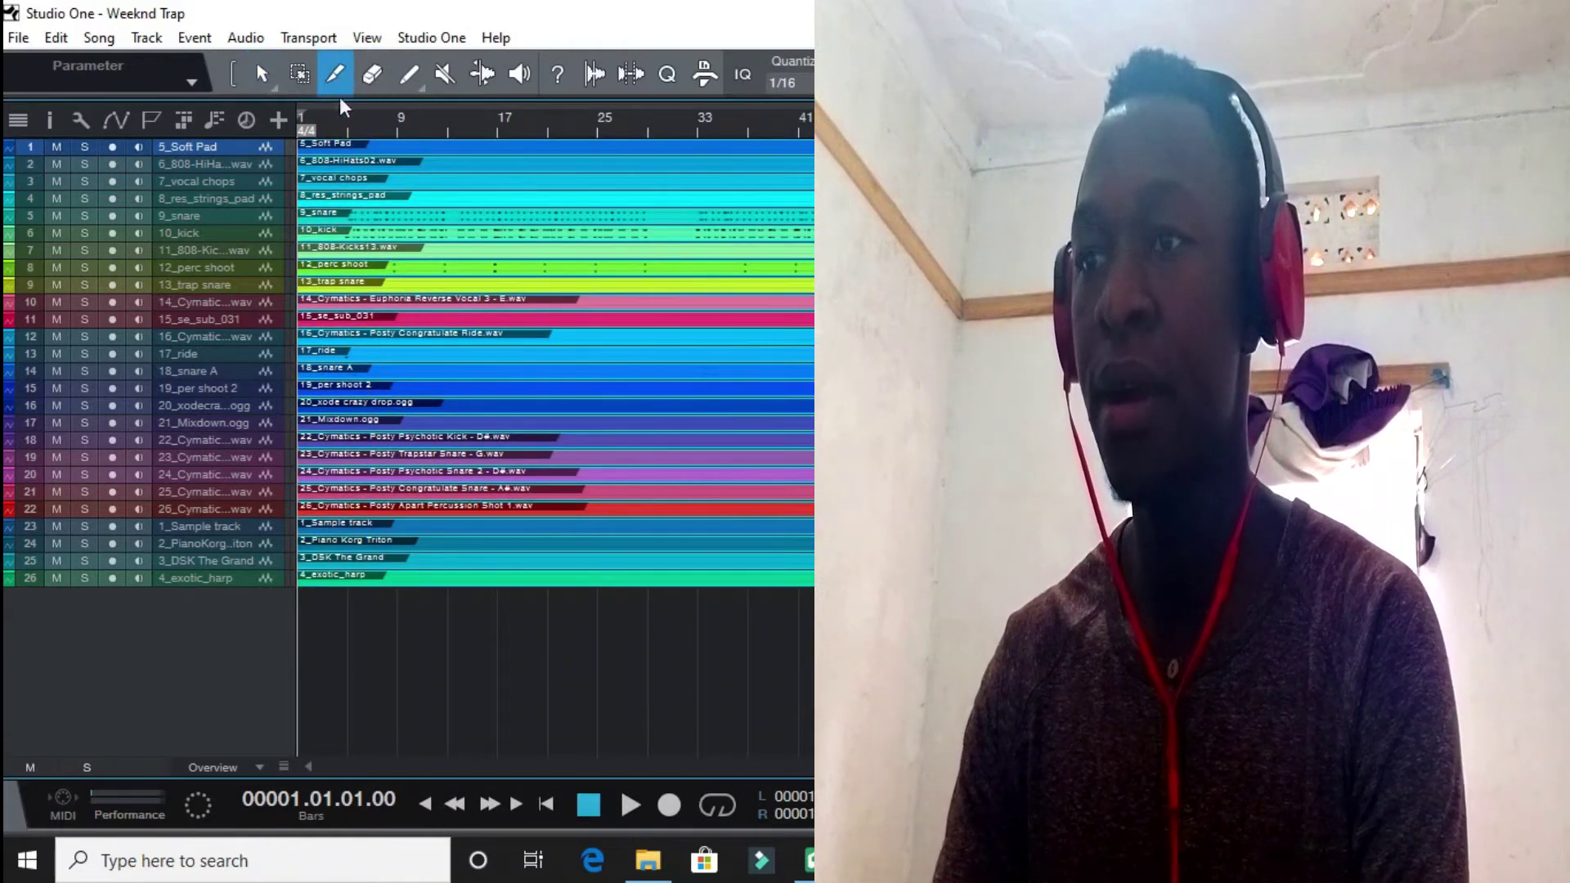
pyautogui.moveTo(342, 131); pyautogui.dragTo(454, 159)
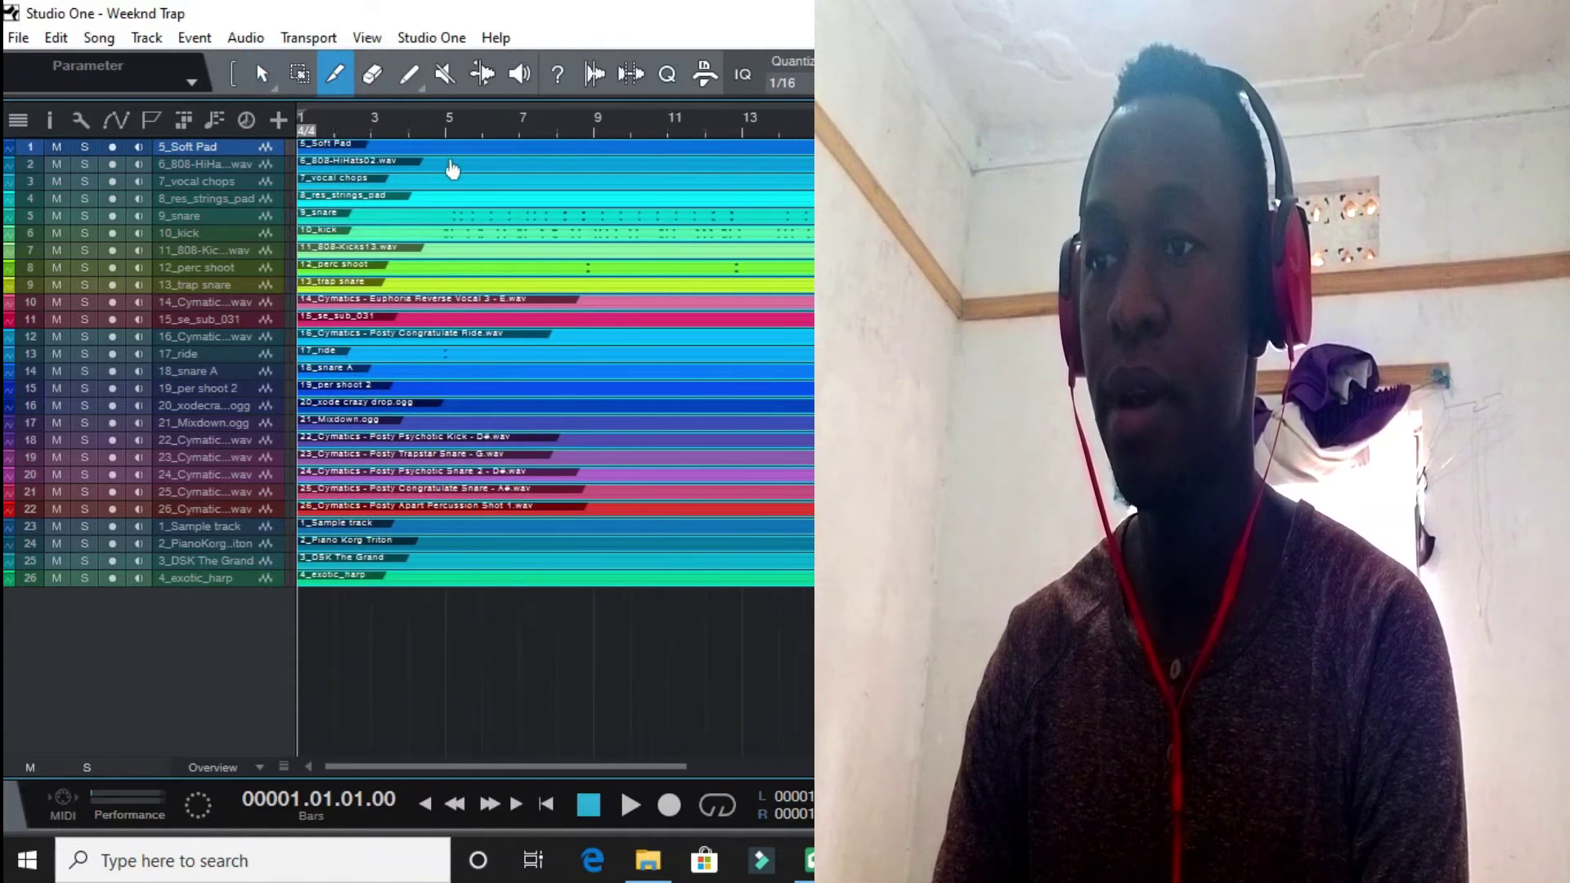
pyautogui.press('w')
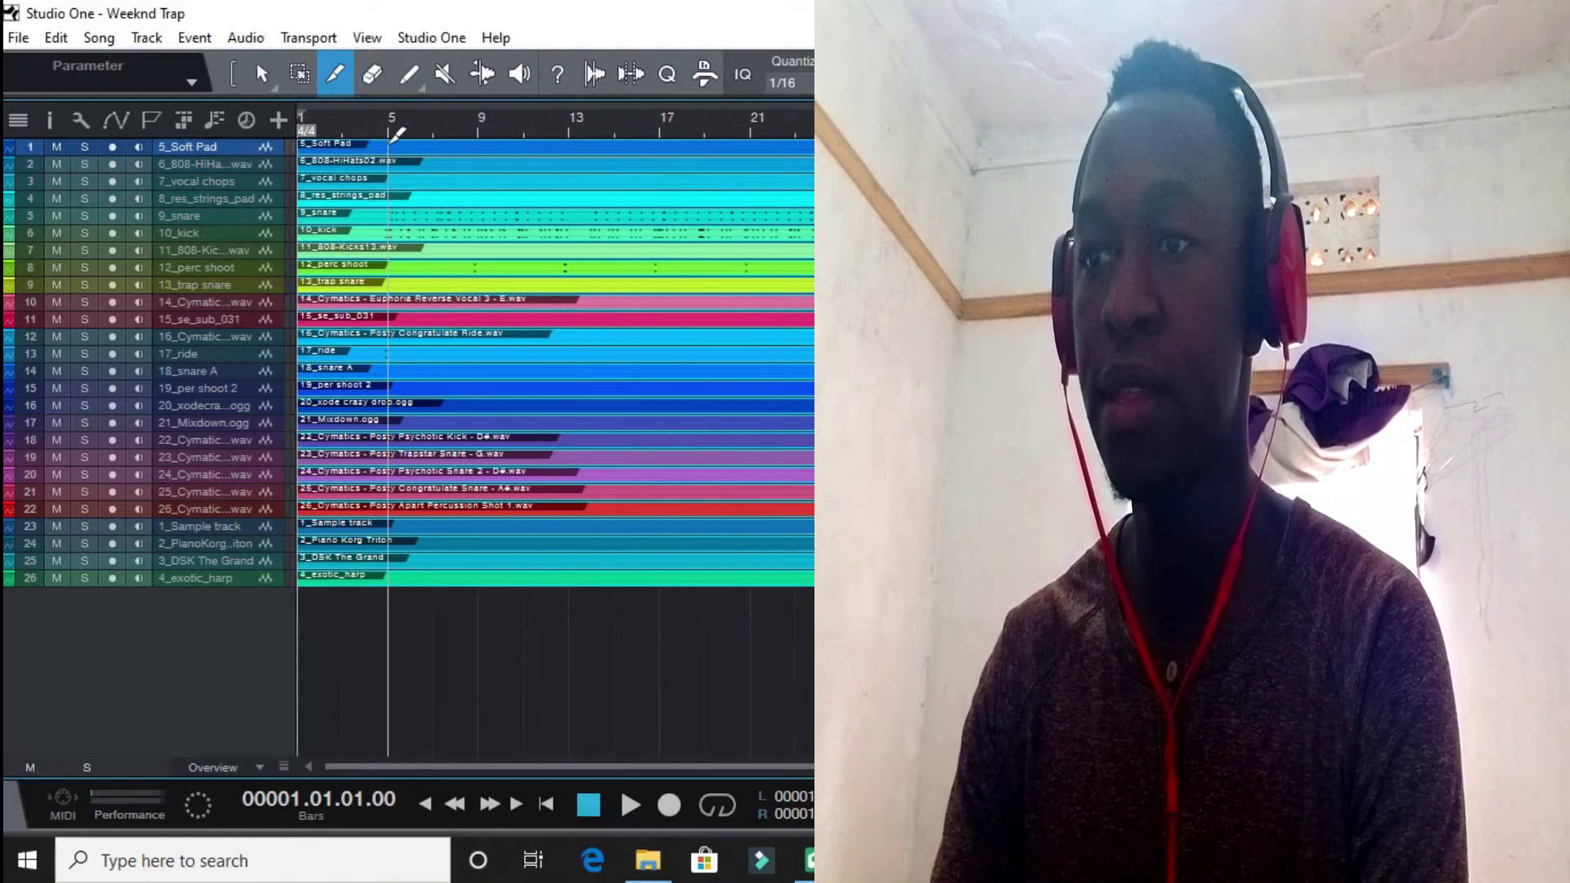
pyautogui.hotkey('ctrl', 'd')
# Keep duplicating the loop out to bar 53, undoing the one extra copy
pyautogui.press('d')
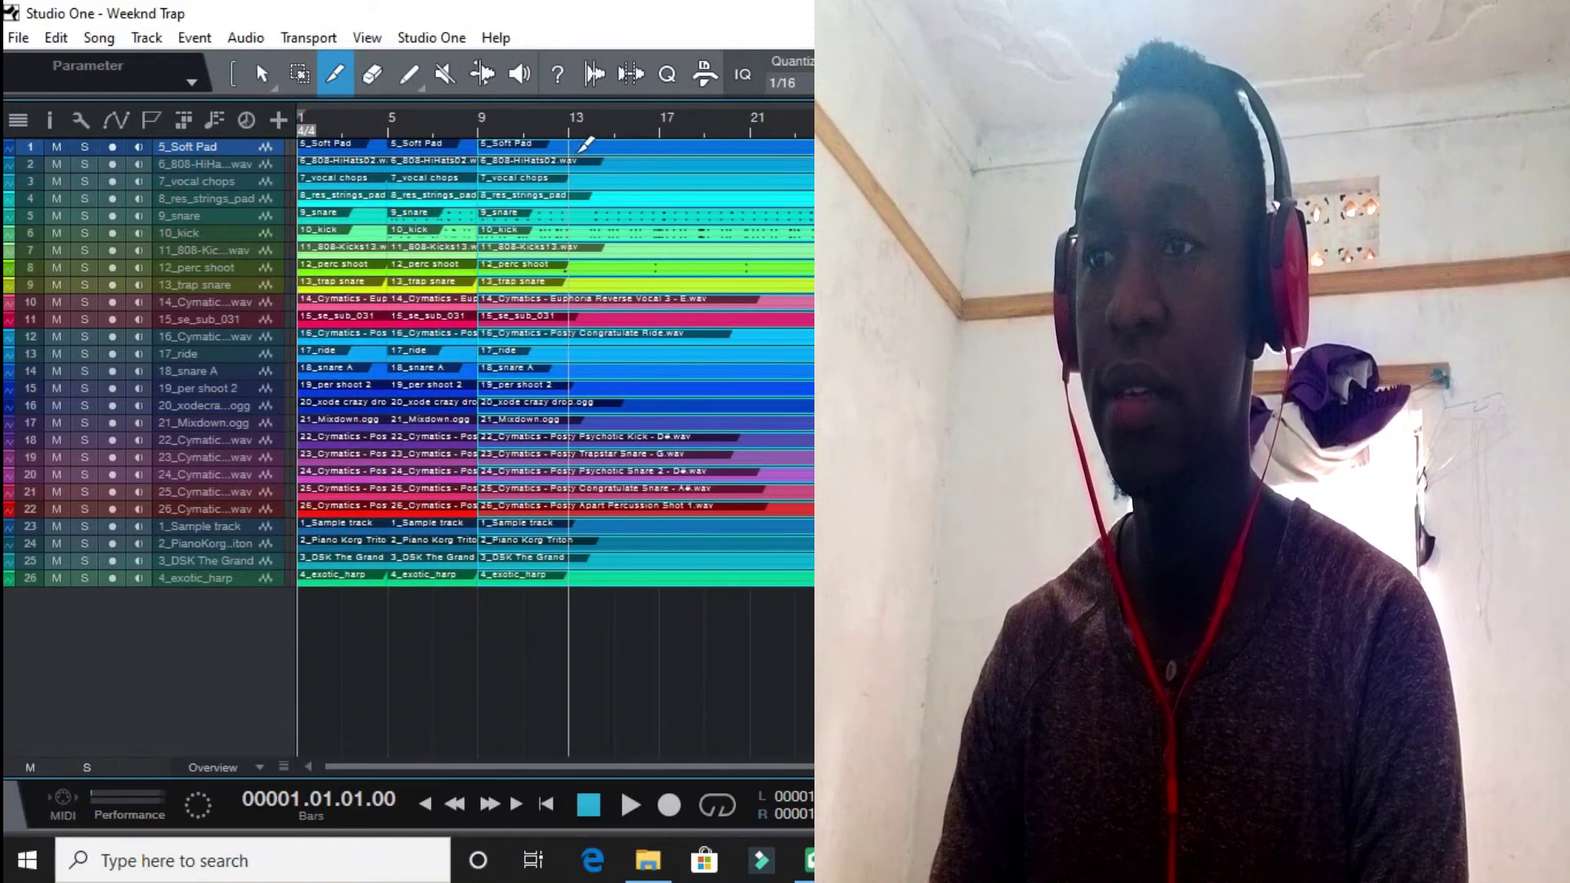
pyautogui.press('d')
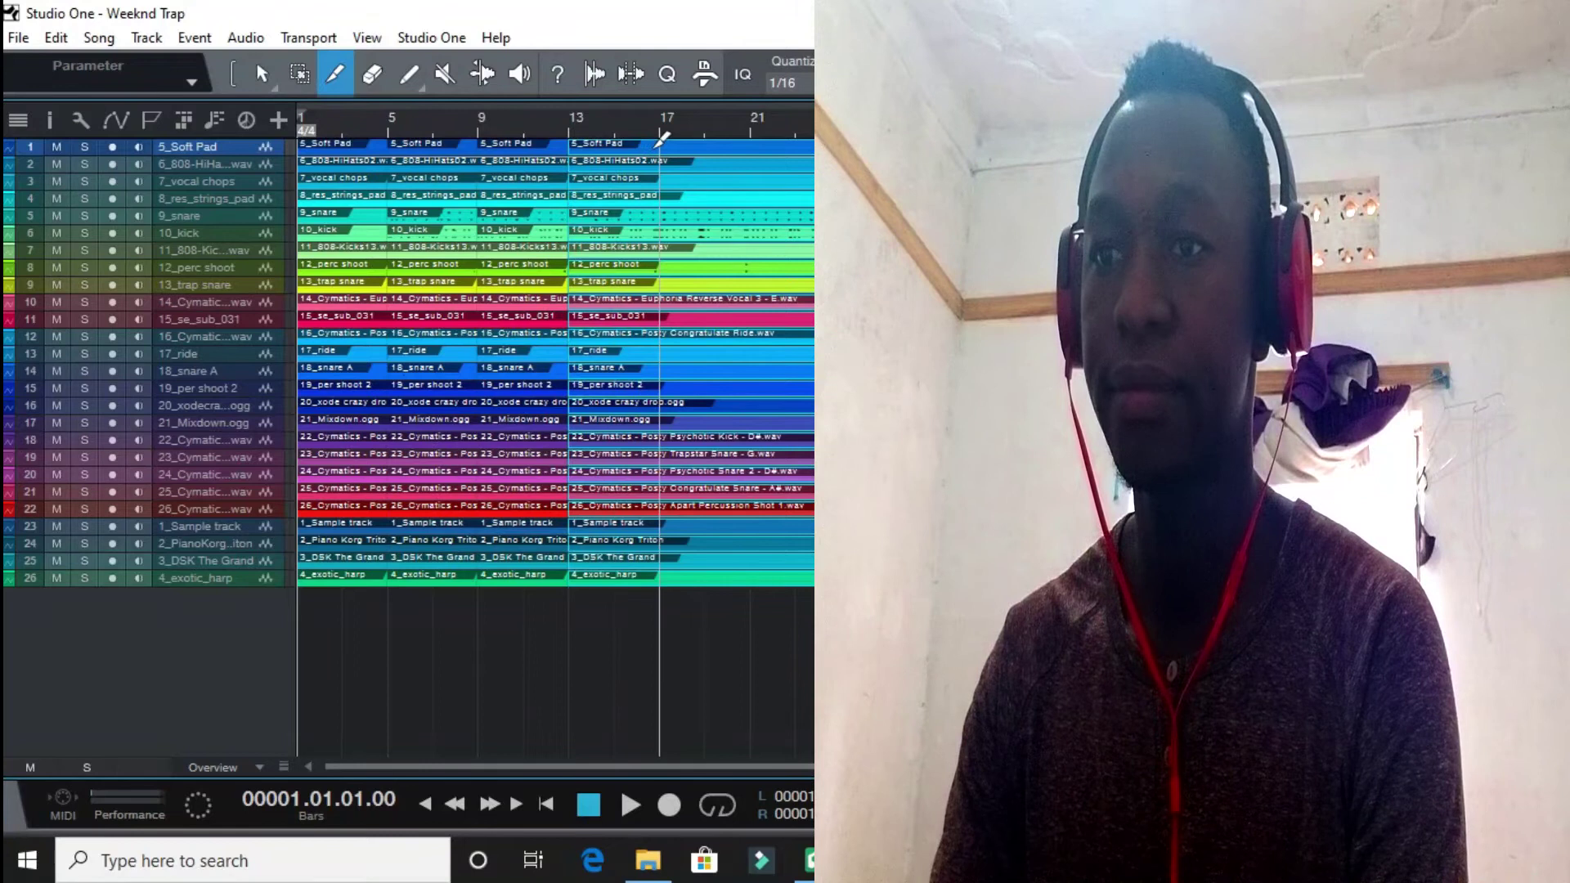
pyautogui.press('d')
pyautogui.press('d')
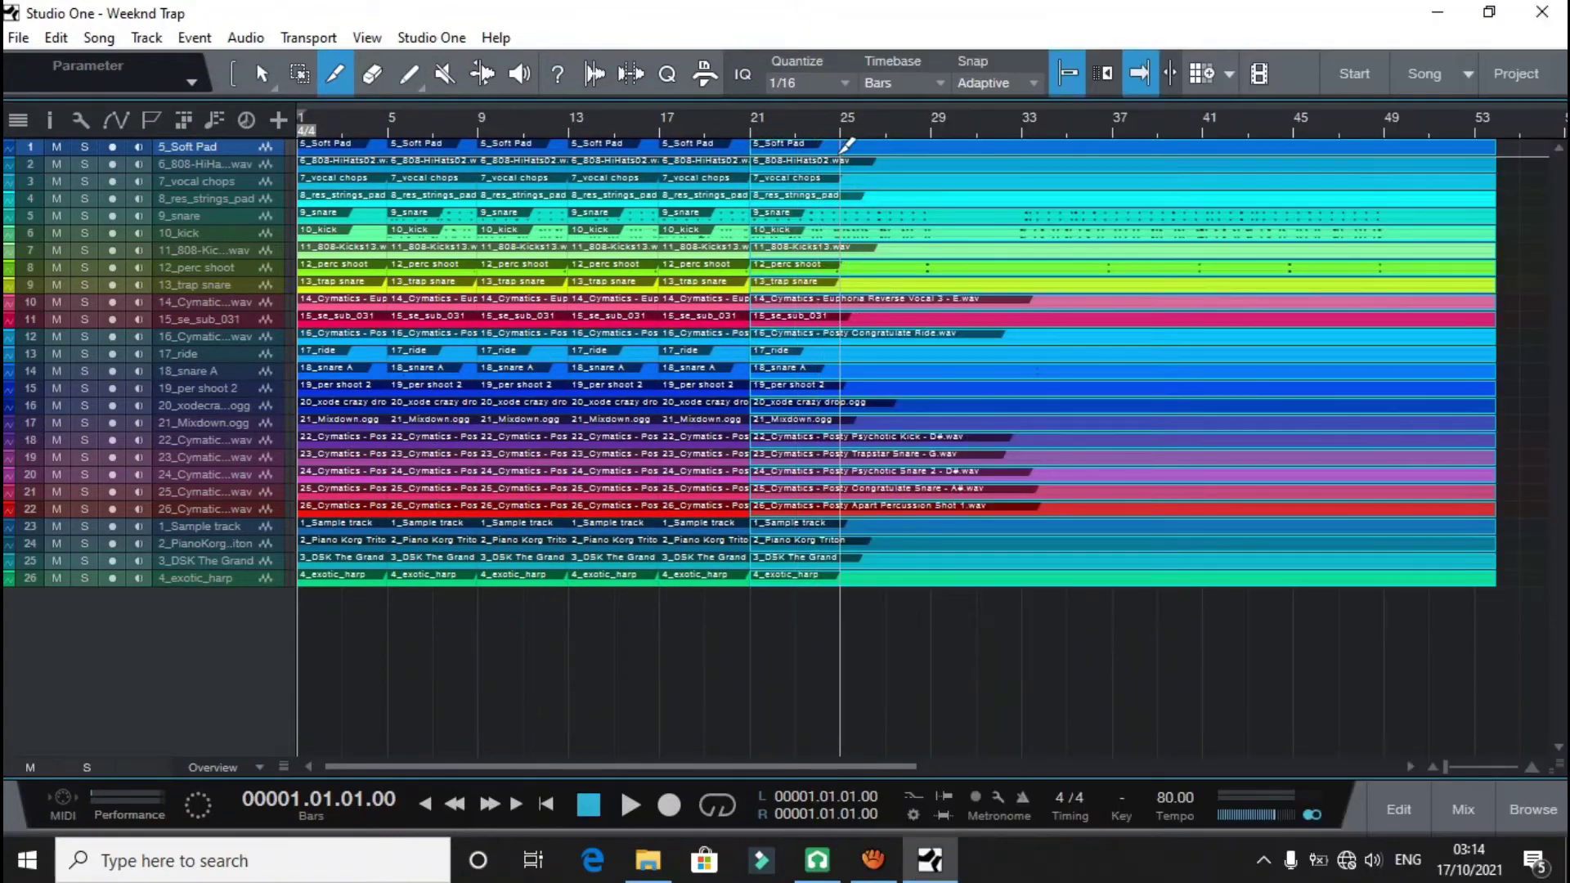
pyautogui.press('d')
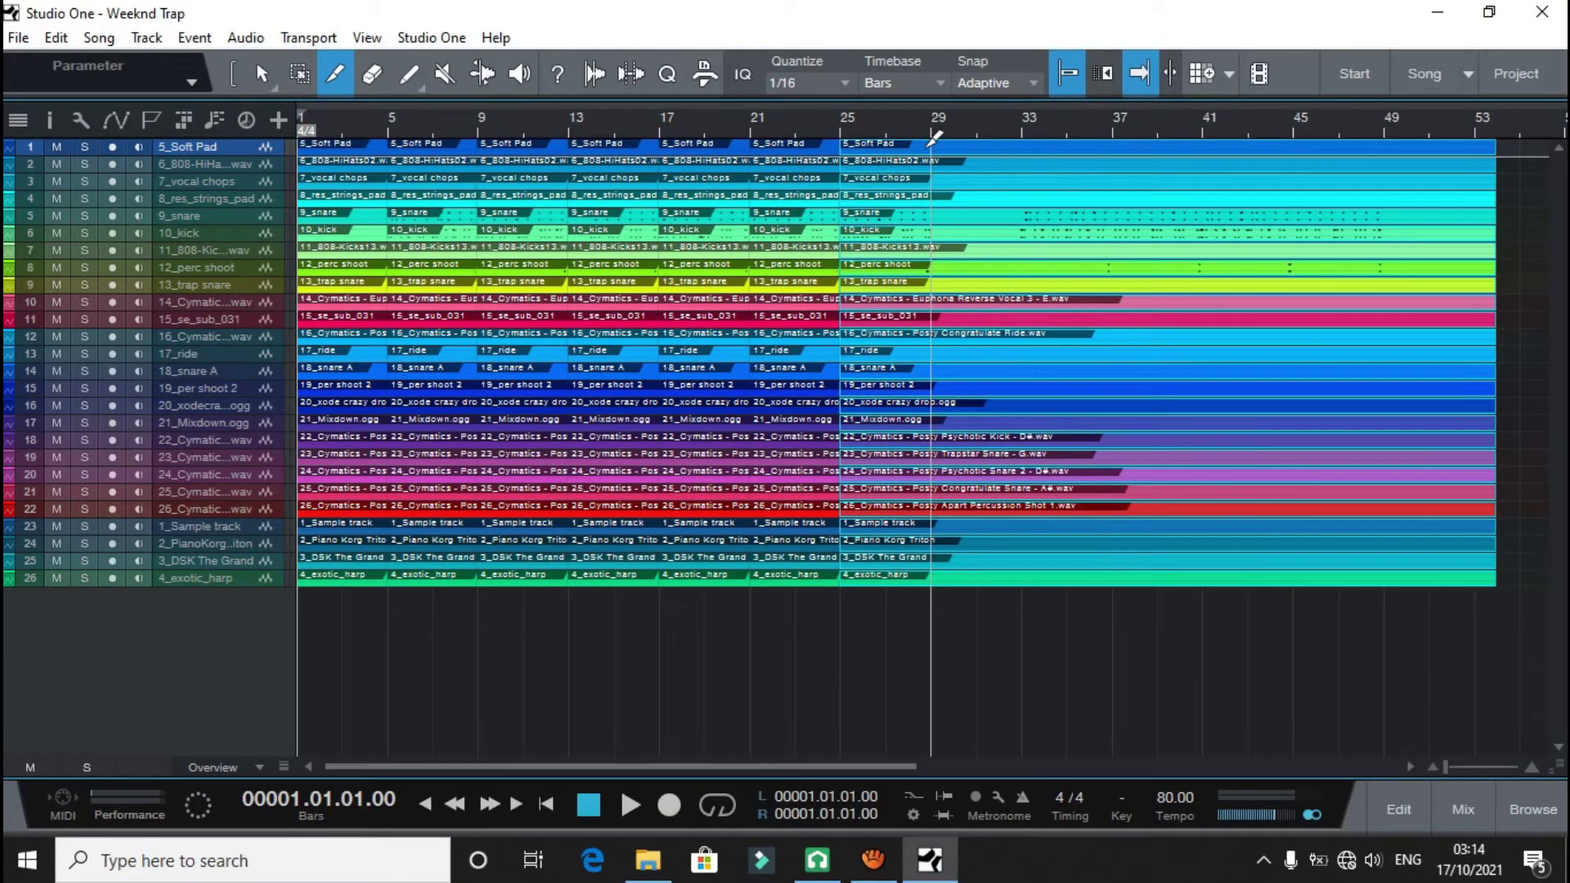
pyautogui.press('d')
pyautogui.press('d')
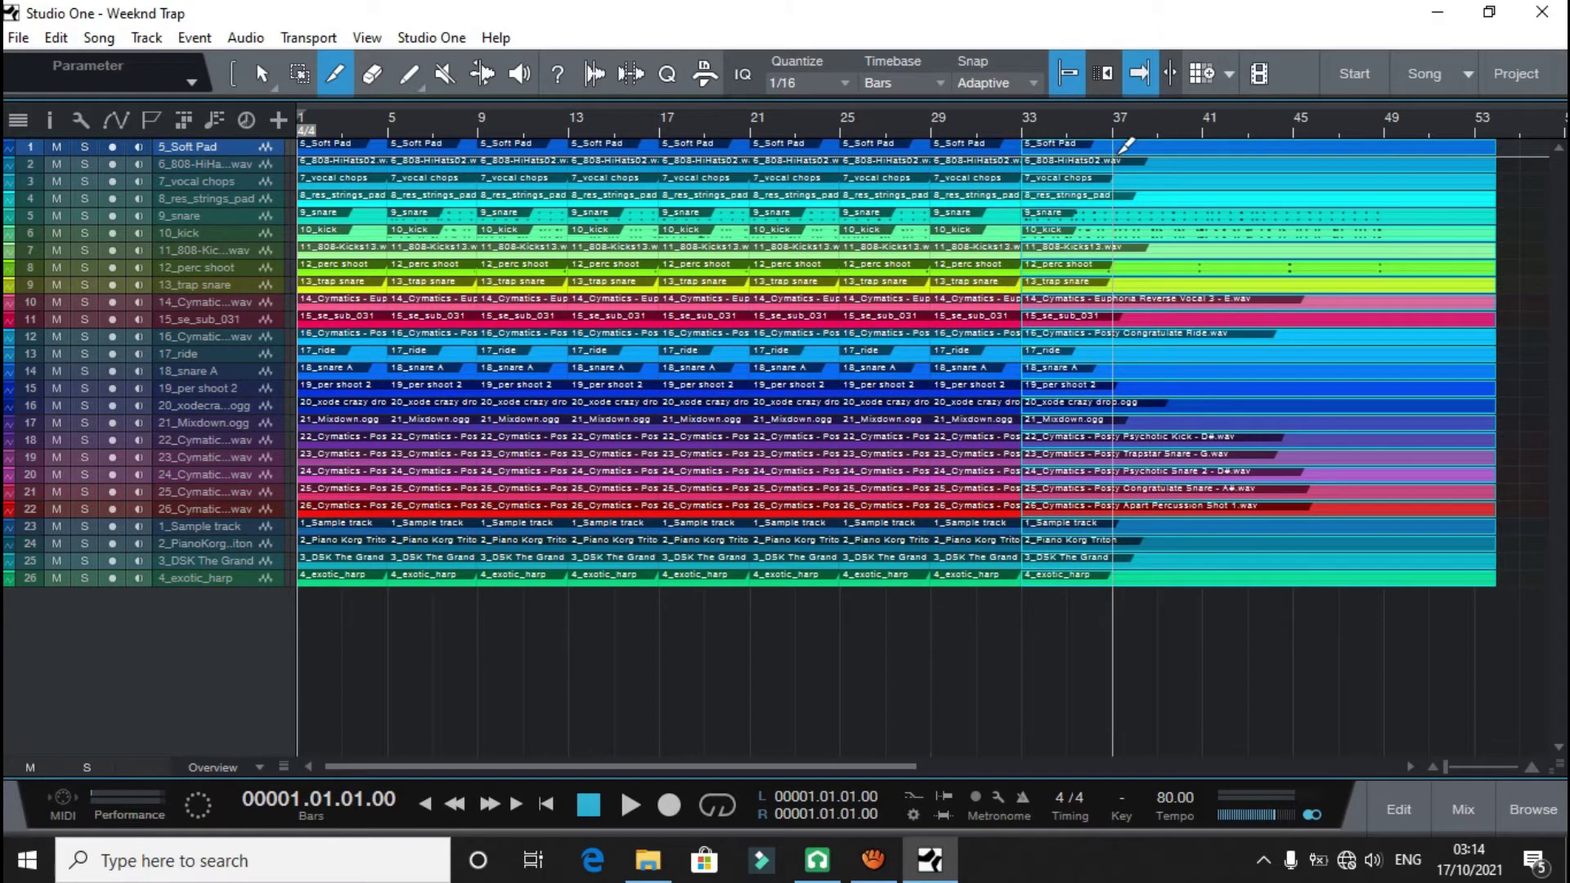
pyautogui.press('d')
pyautogui.press('d')
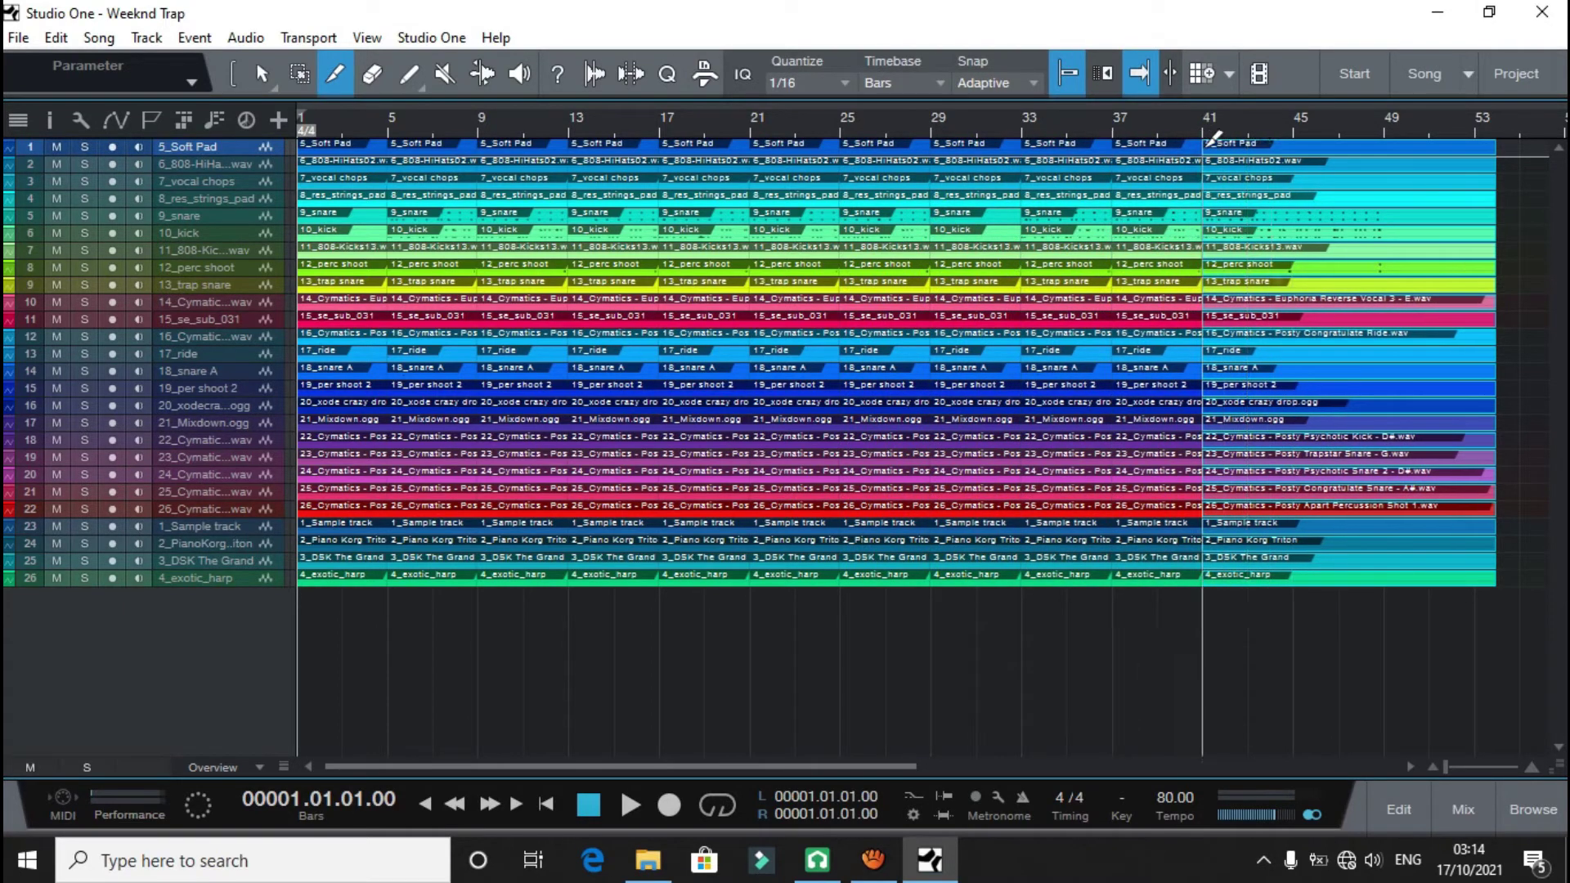
pyautogui.press('d')
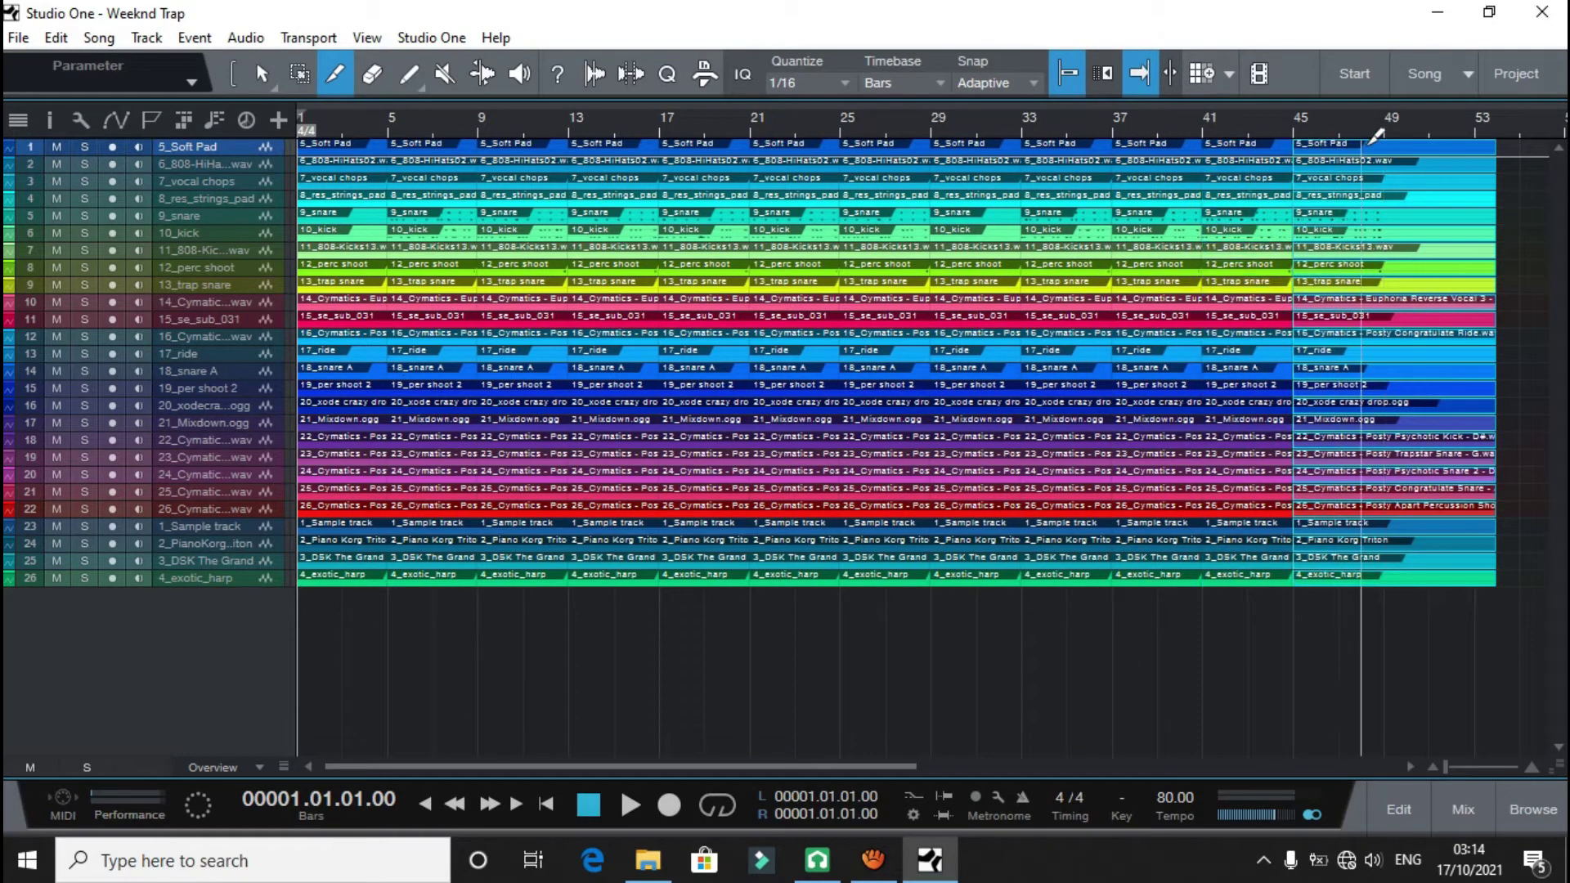
pyautogui.press('d')
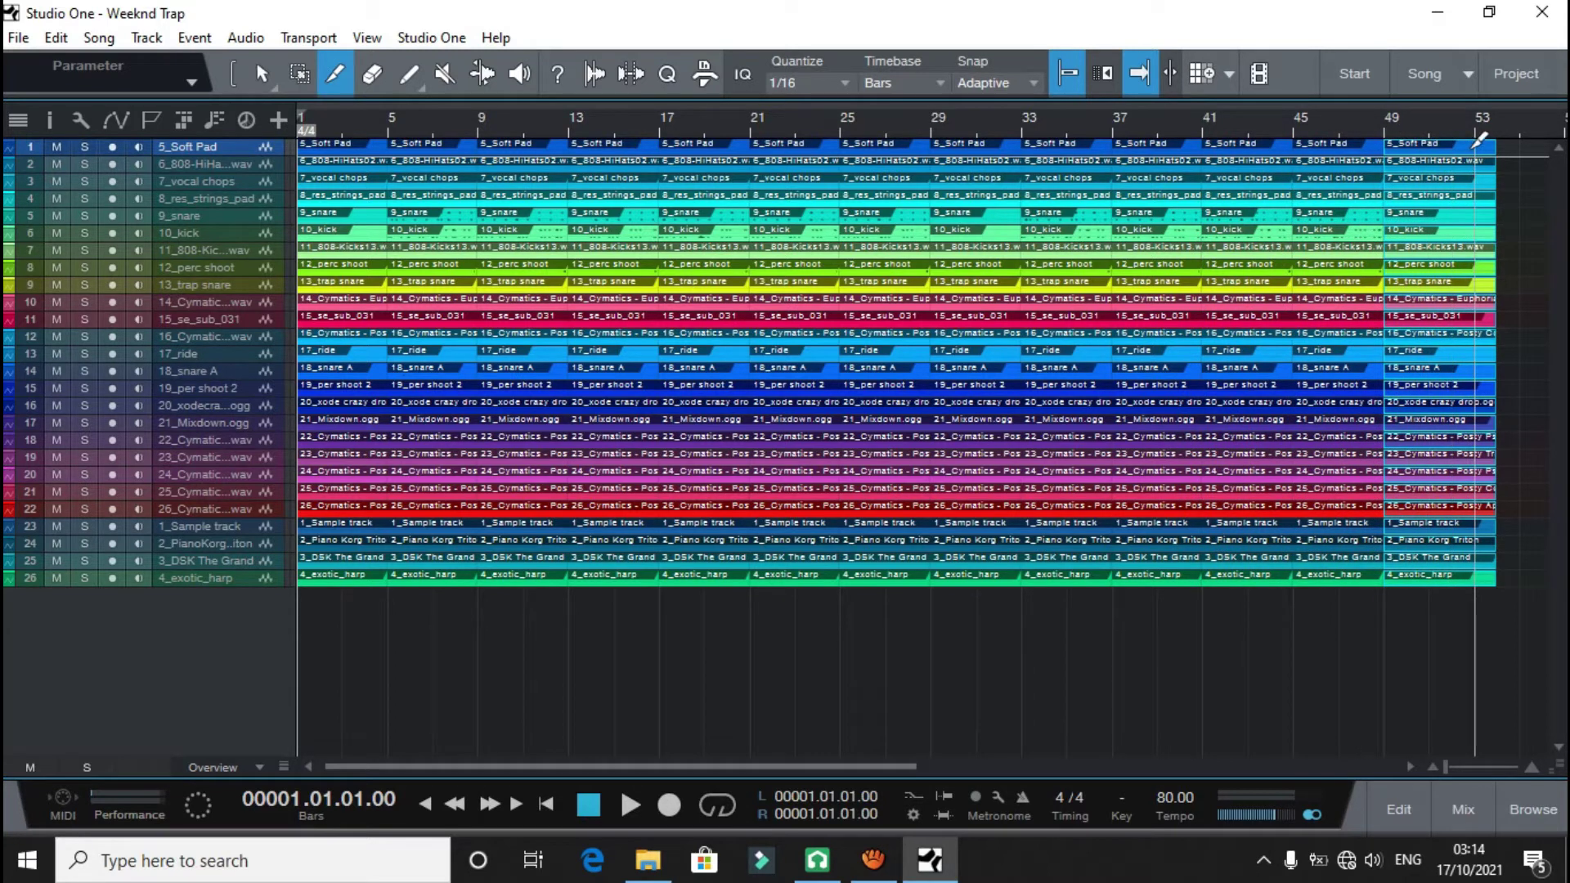
pyautogui.press('d')
pyautogui.hotkey('ctrl', 'z')
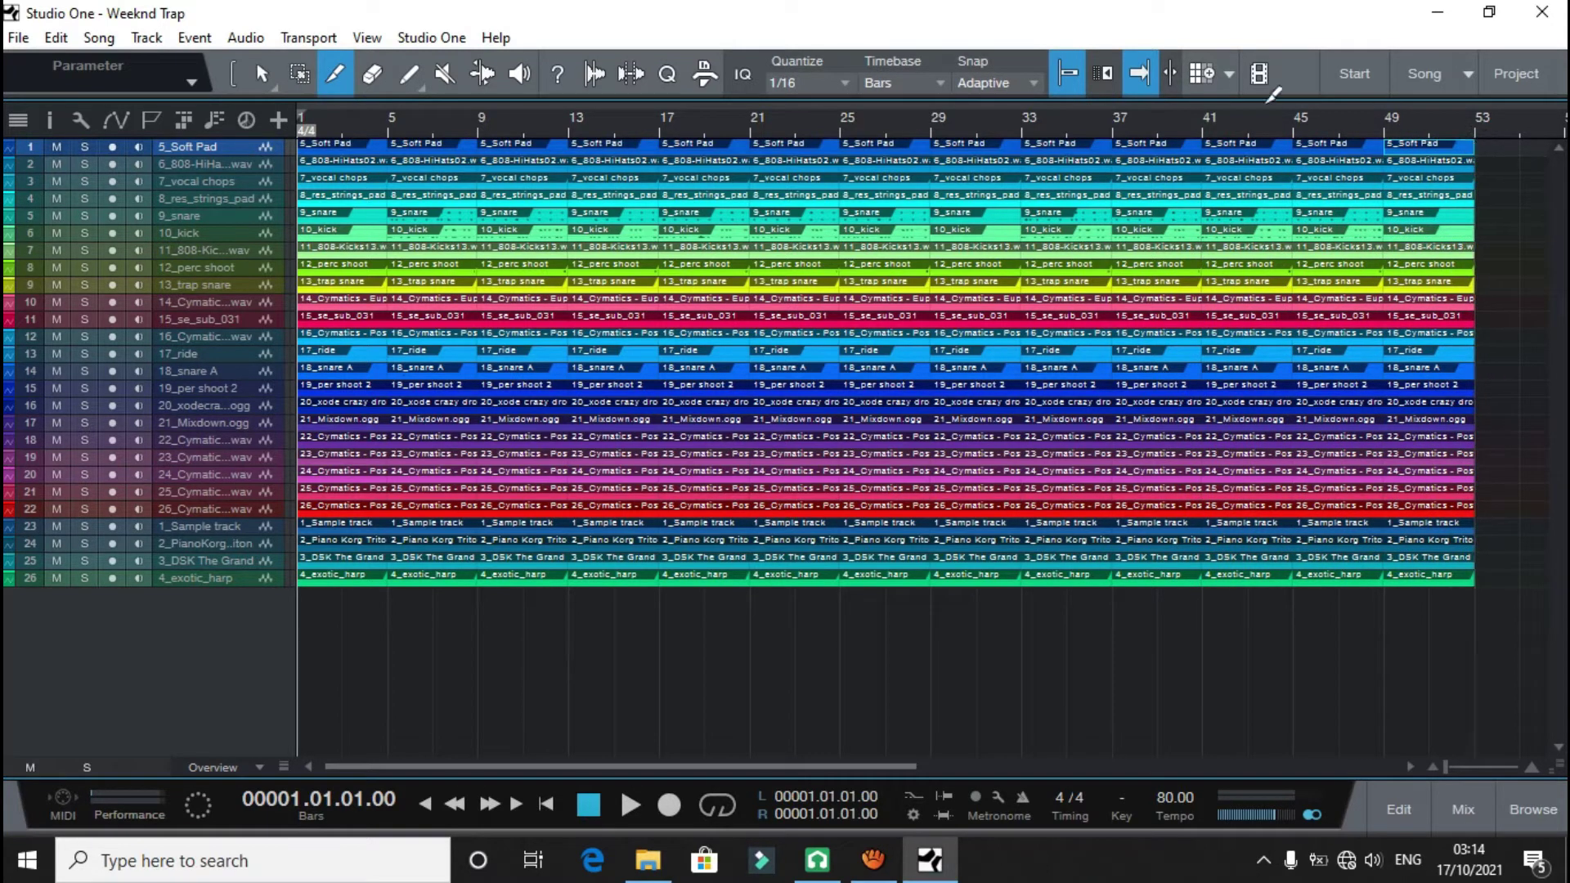
# Move the Piano Korg Triton, DSK The Grand and exotic_harp tracks to the top
pyautogui.click(258, 70)
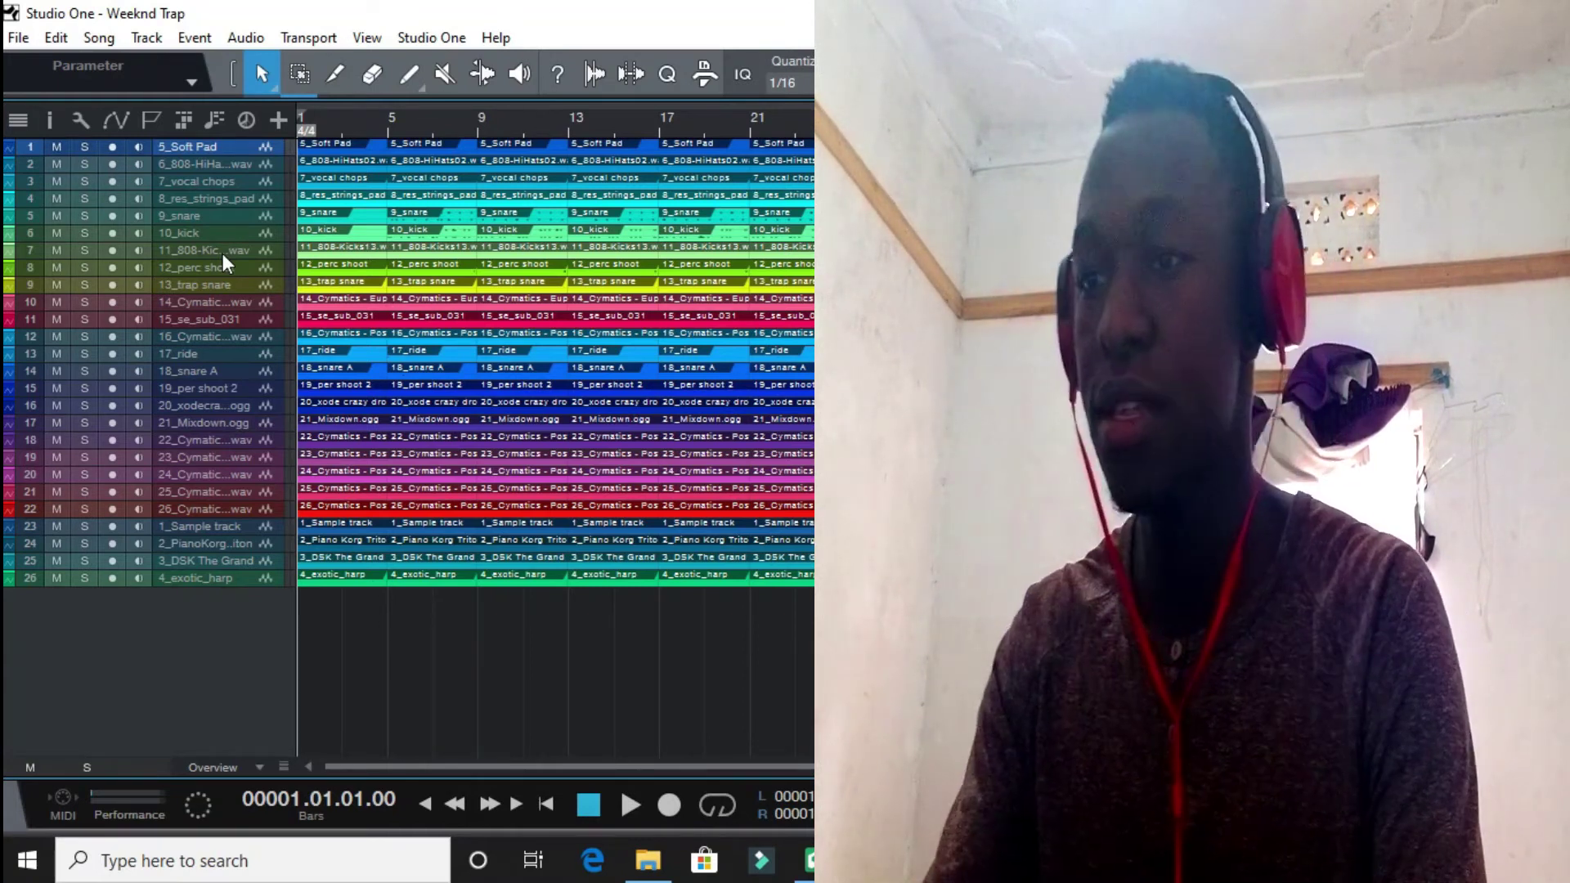
pyautogui.click(229, 543)
pyautogui.keyDown('shift'); pyautogui.click(228, 561); pyautogui.keyUp('shift')
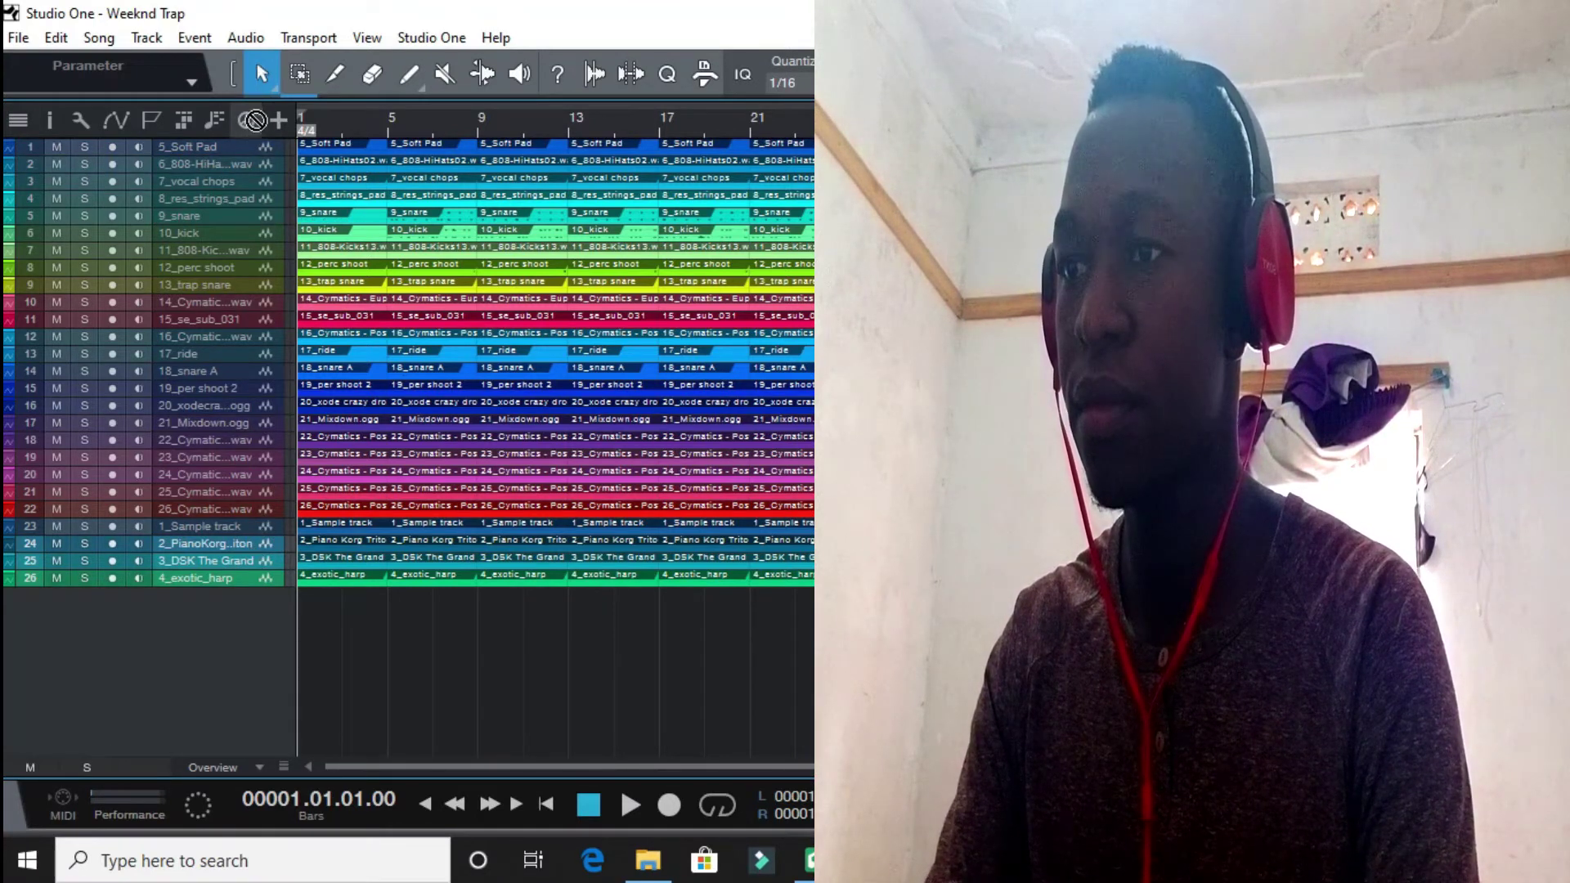
pyautogui.moveTo(255, 120); pyautogui.dragTo(252, 151)
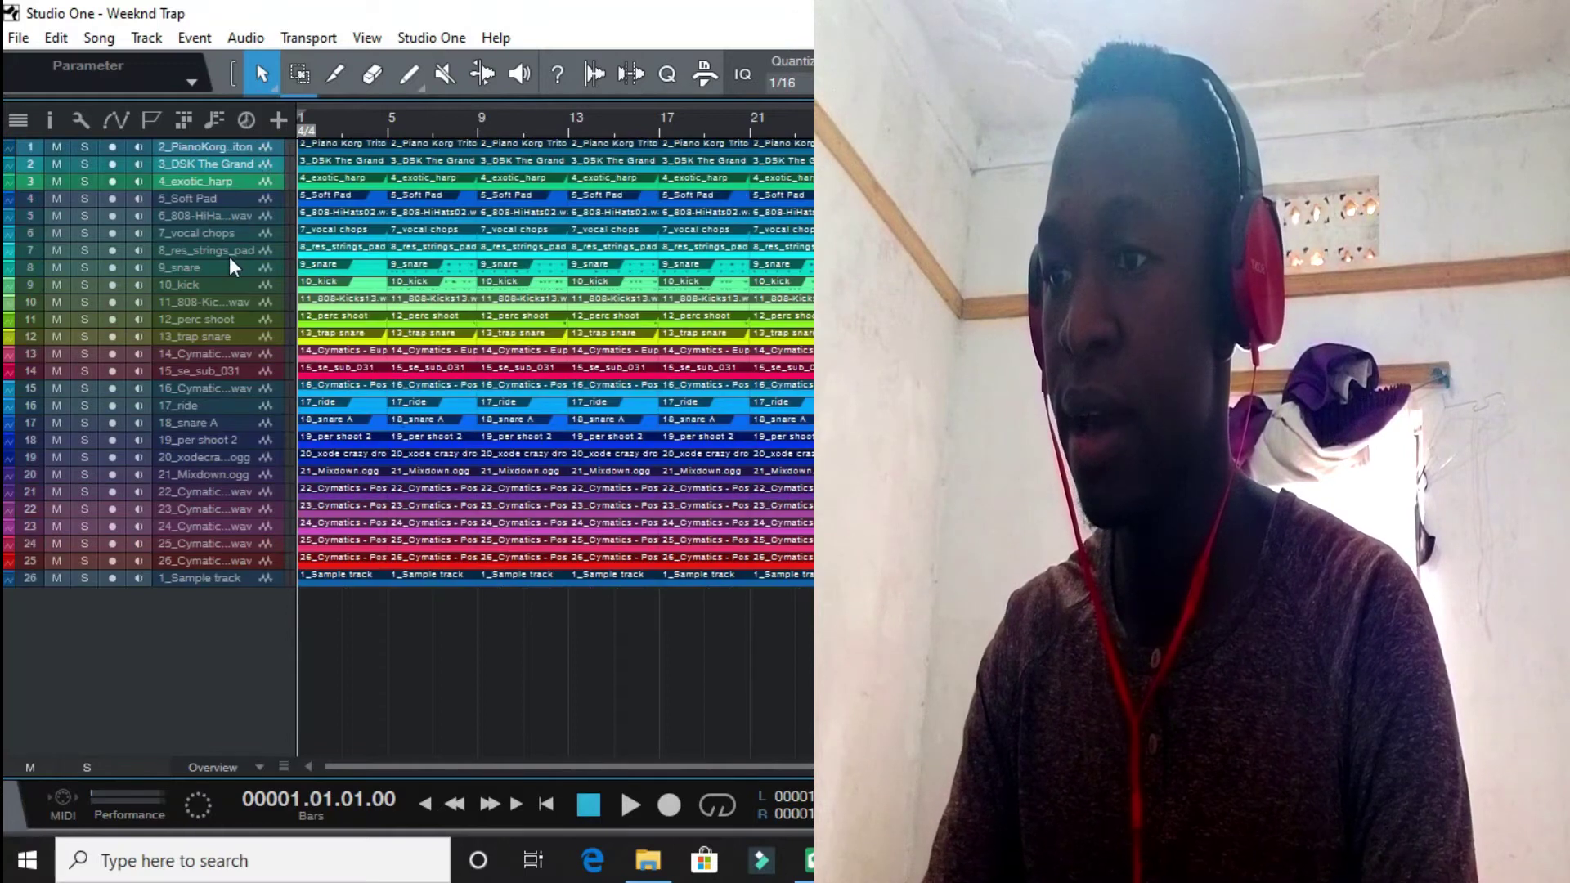
# Move 808-HiHats02 down to position 14 and make the tracks taller
pyautogui.moveTo(228, 213); pyautogui.dragTo(229, 385)
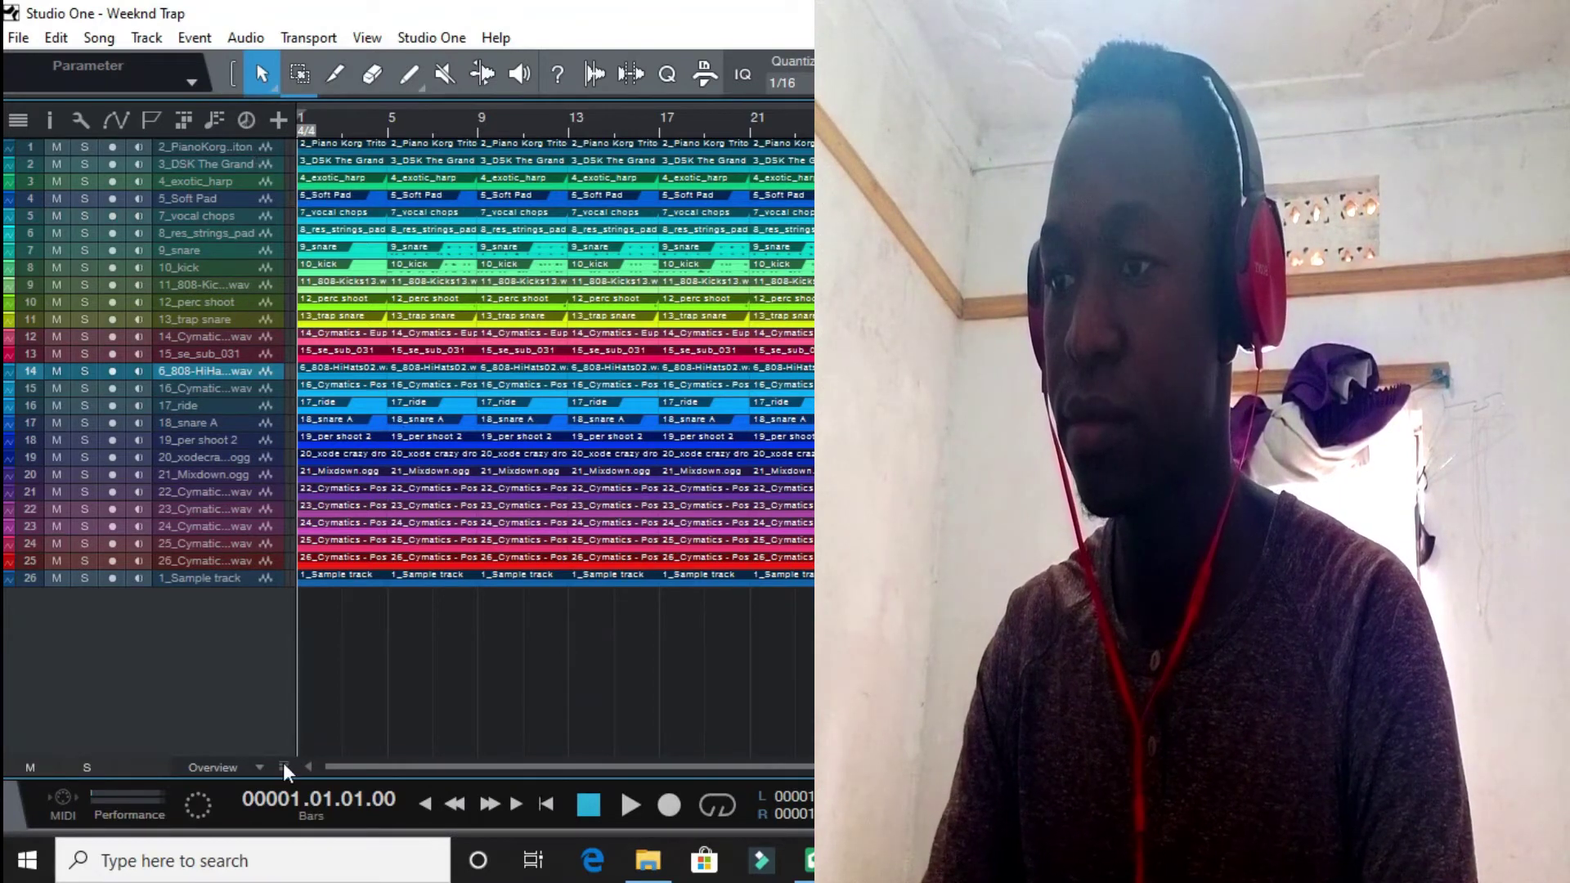
pyautogui.moveTo(286, 772); pyautogui.dragTo(282, 671)
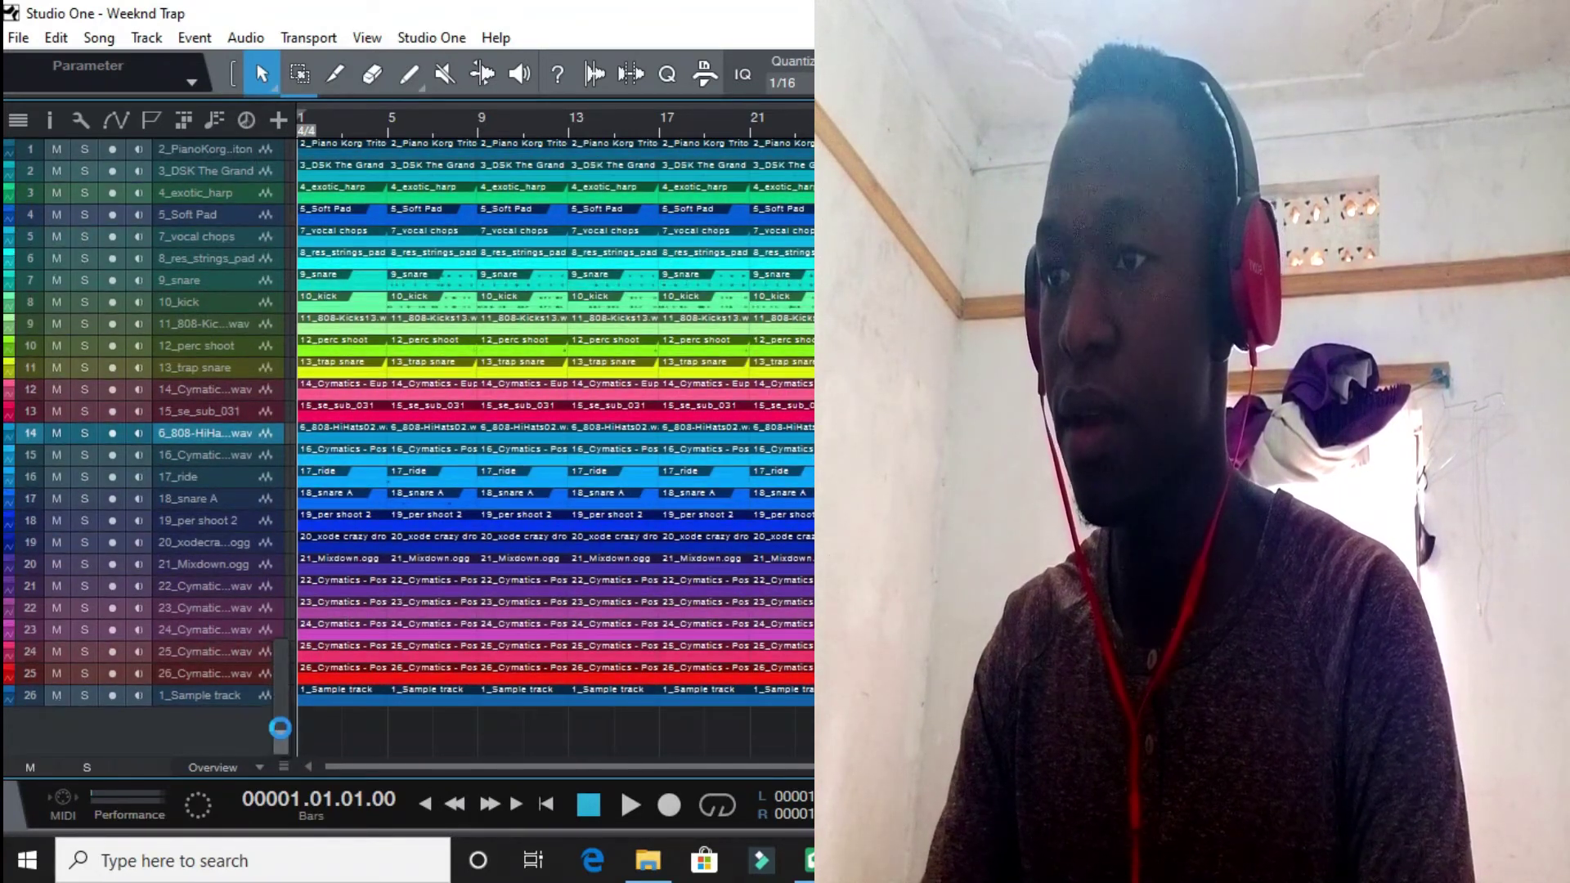
pyautogui.click(262, 152)
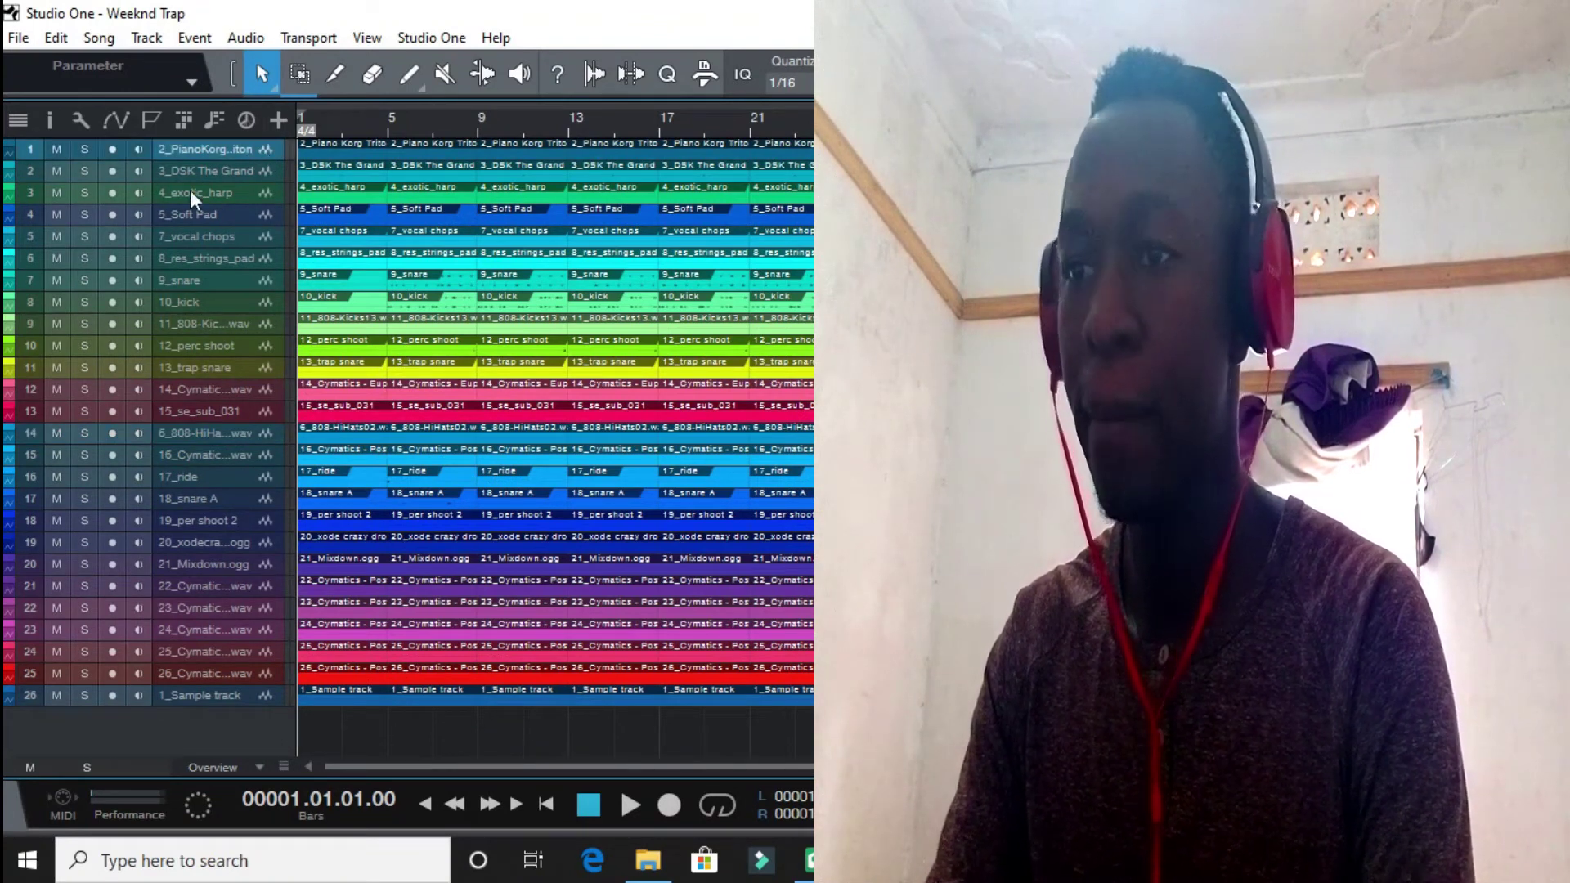
# Colour the first six melodic tracks dark blue
pyautogui.keyDown('shift'); pyautogui.click(241, 263); pyautogui.keyUp('shift')
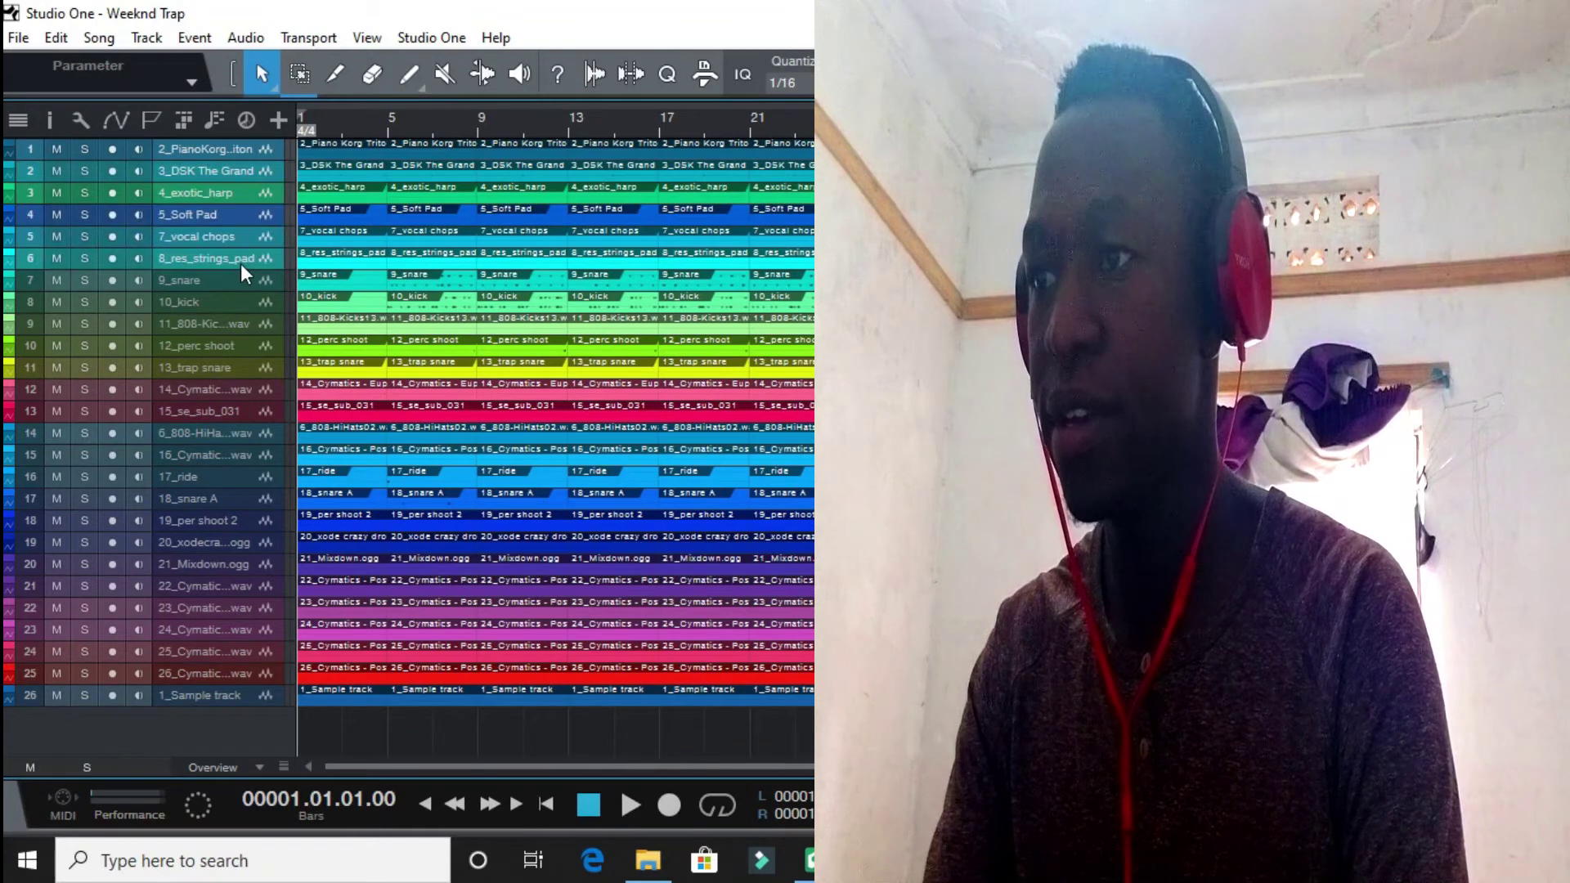
pyautogui.click(10, 152)
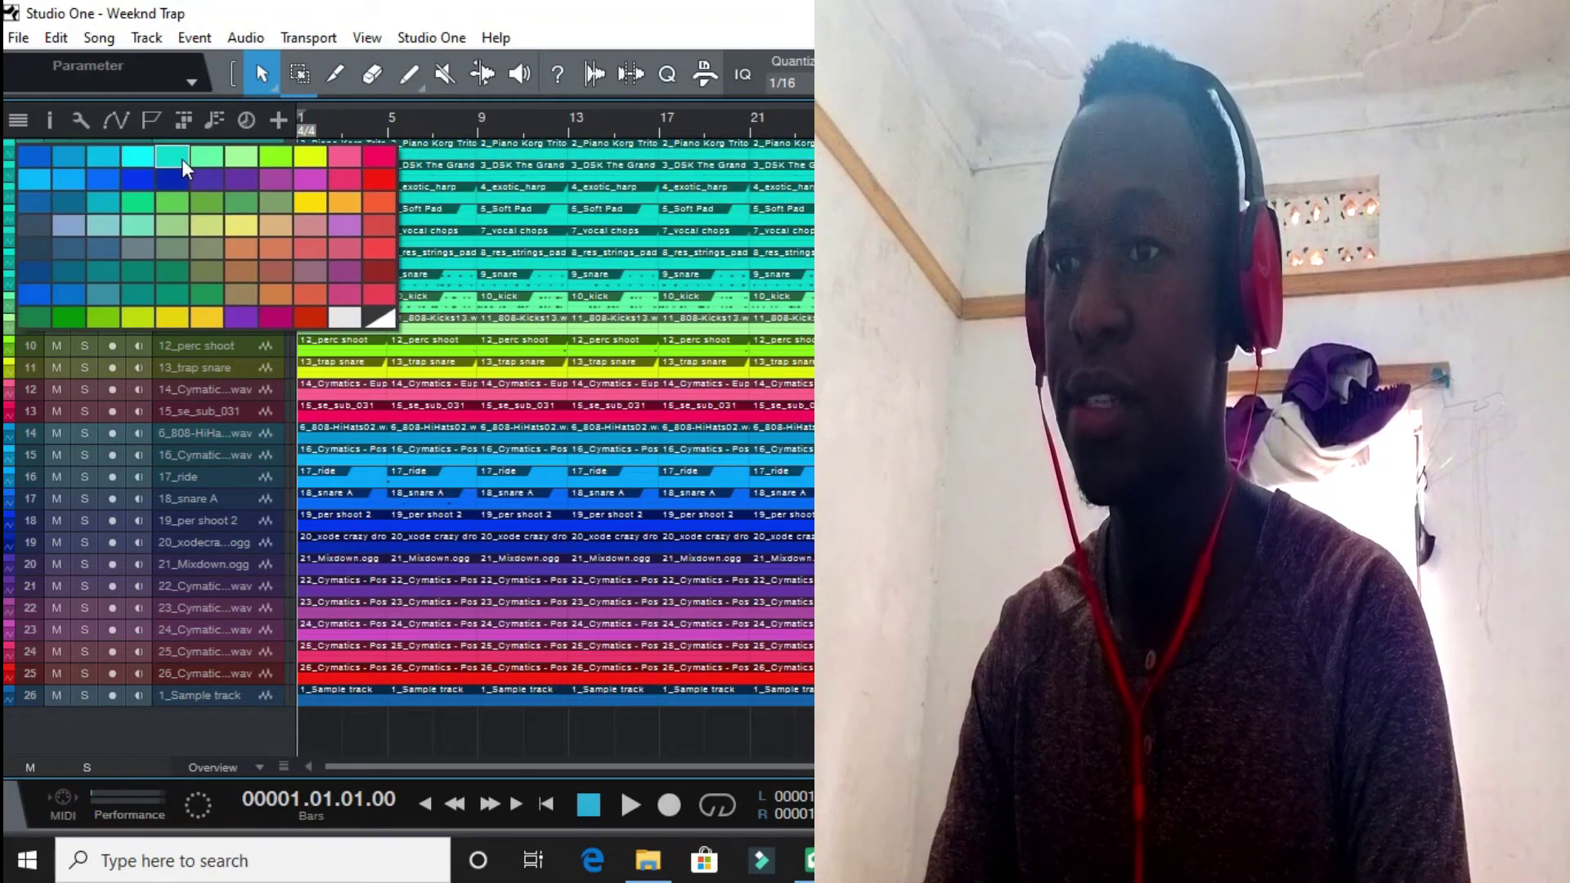
pyautogui.click(184, 188)
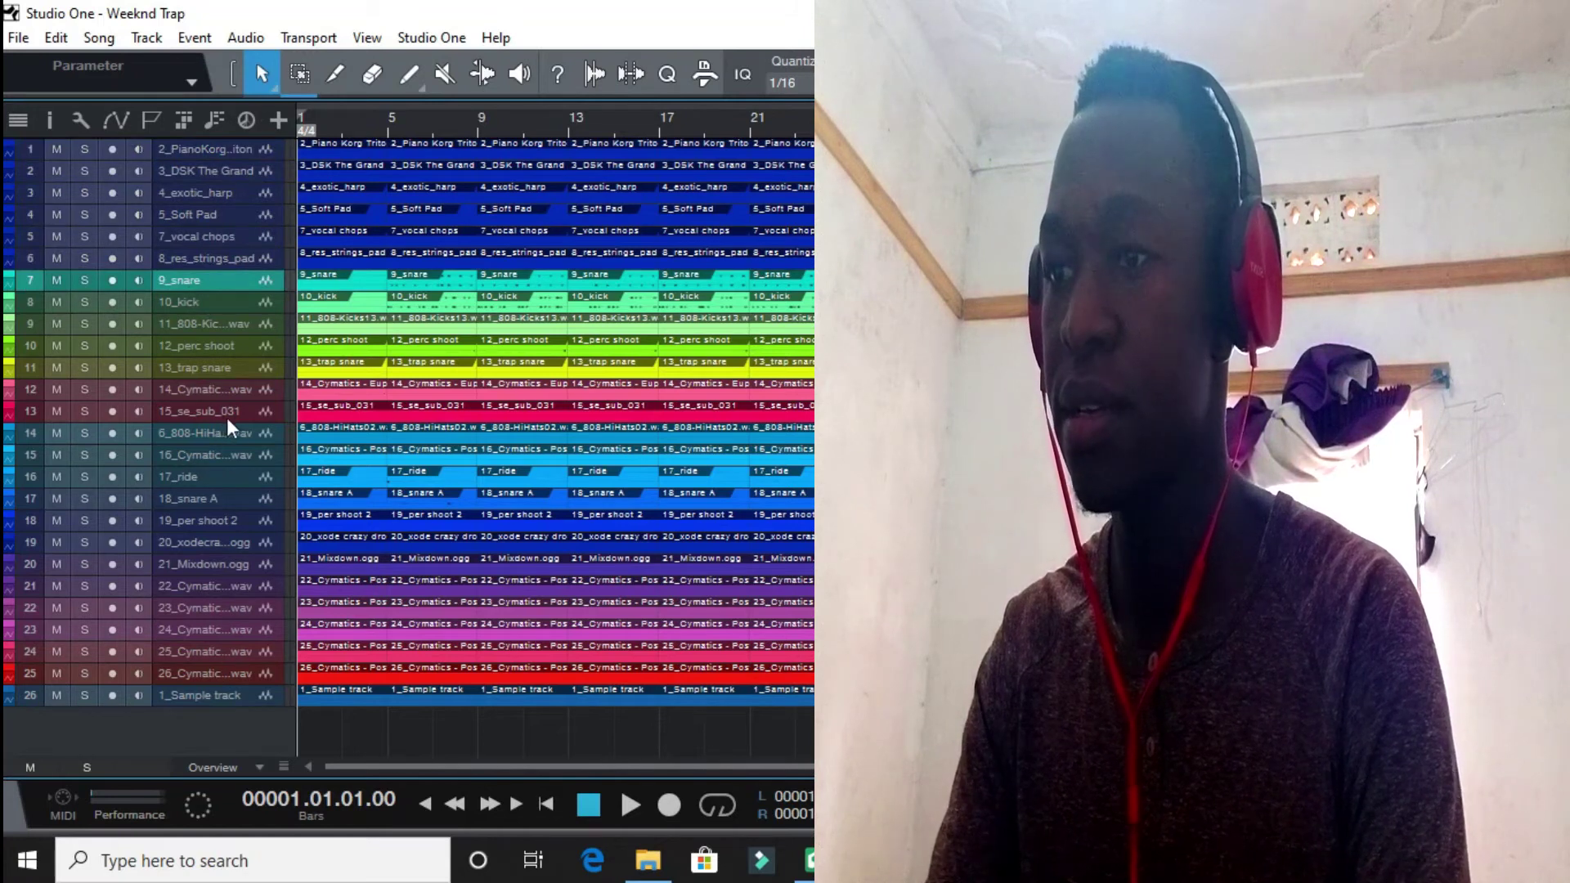
# Move 15_se_sub_031 under the strings pad track and colour it dark blue
pyautogui.moveTo(234, 416)
pyautogui.mouseDown()
pyautogui.moveTo(235, 244)
pyautogui.moveTo(235, 293)
pyautogui.mouseUp()
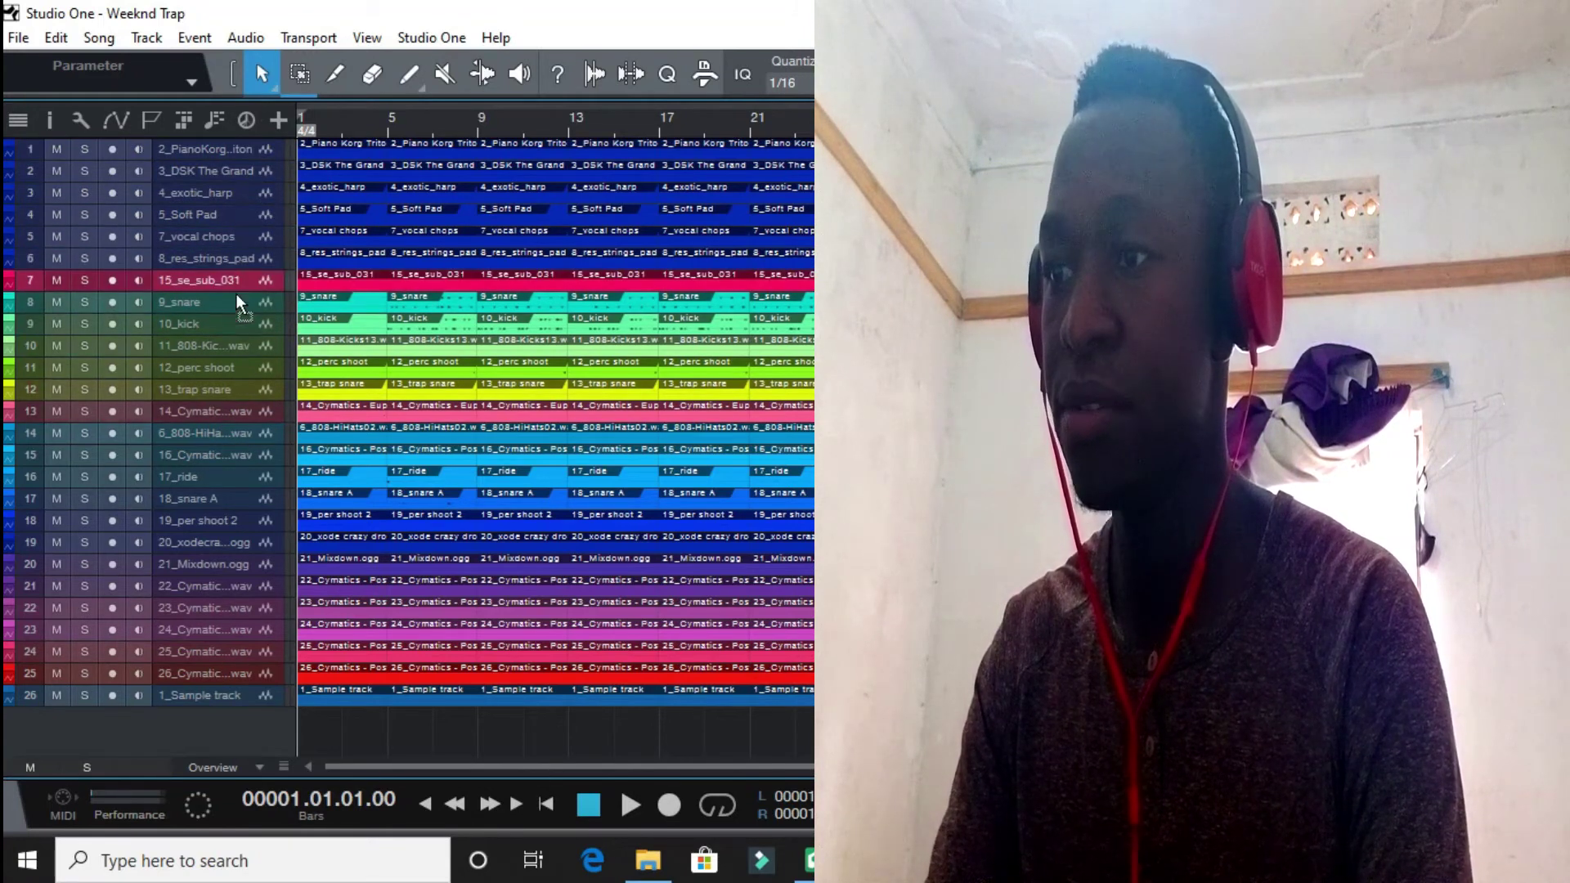
pyautogui.click(11, 283)
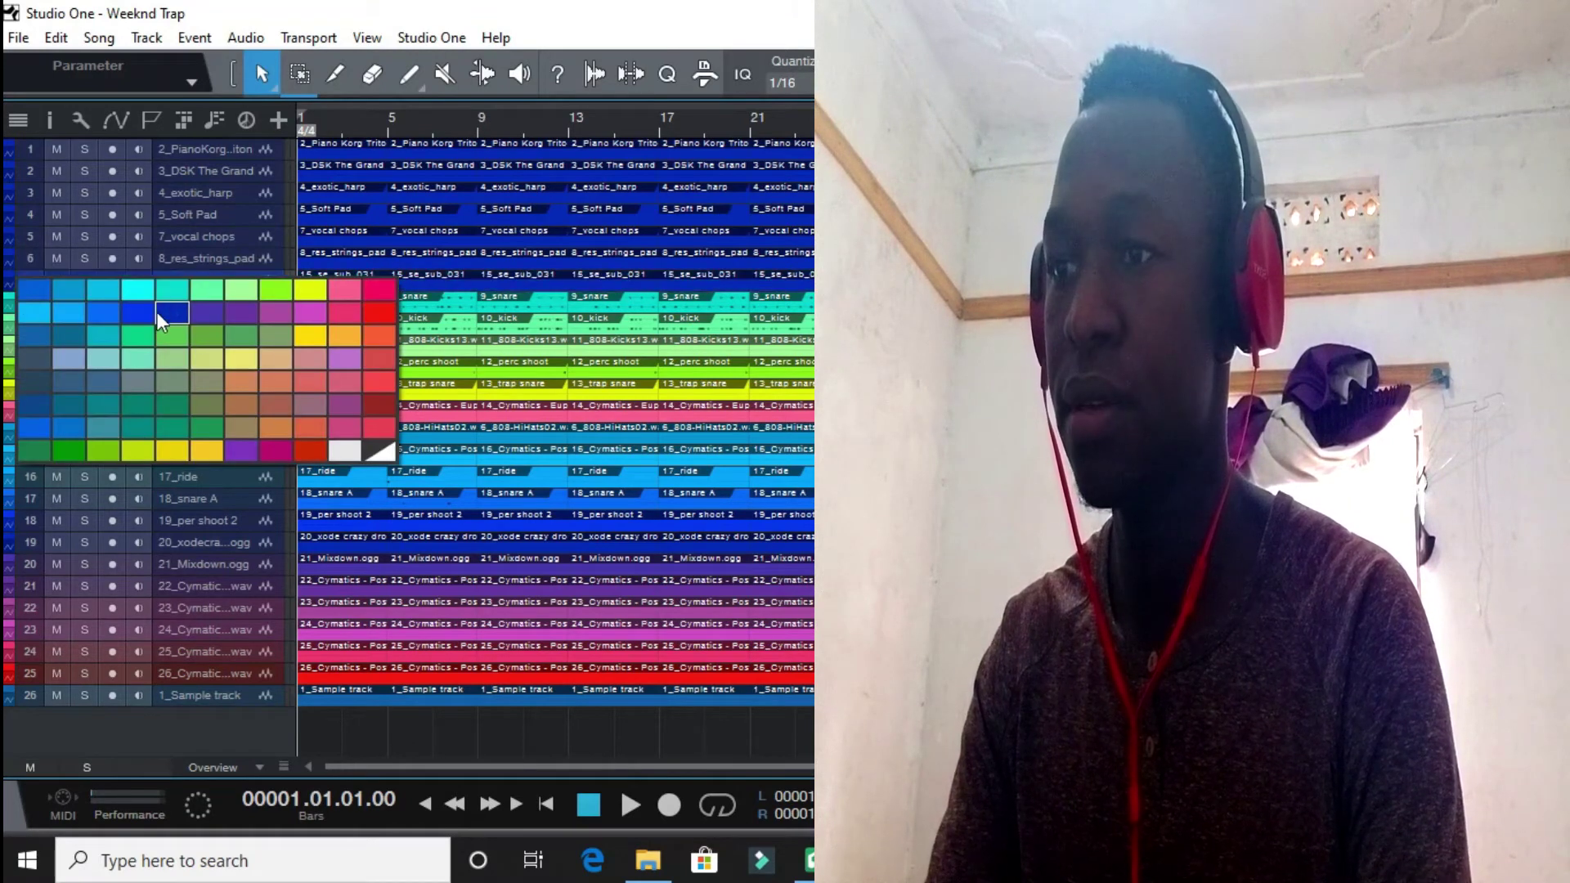
pyautogui.click(156, 312)
# Colour tracks 9_snare through 1_Sample track yellow-green
pyautogui.click(220, 298)
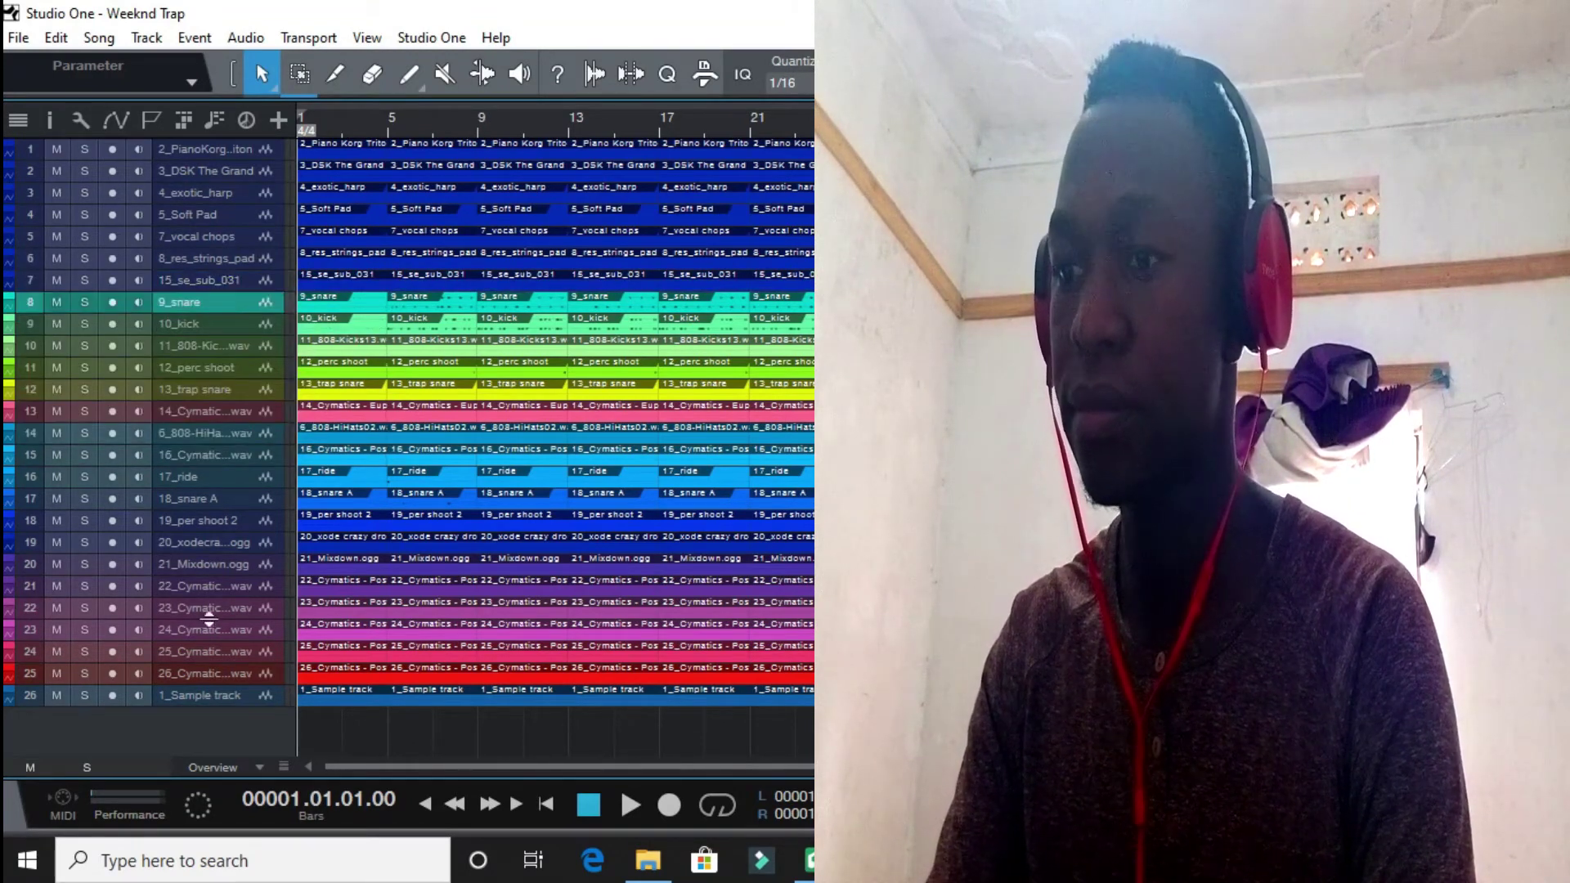
pyautogui.keyDown('shift'); pyautogui.click(218, 693); pyautogui.keyUp('shift')
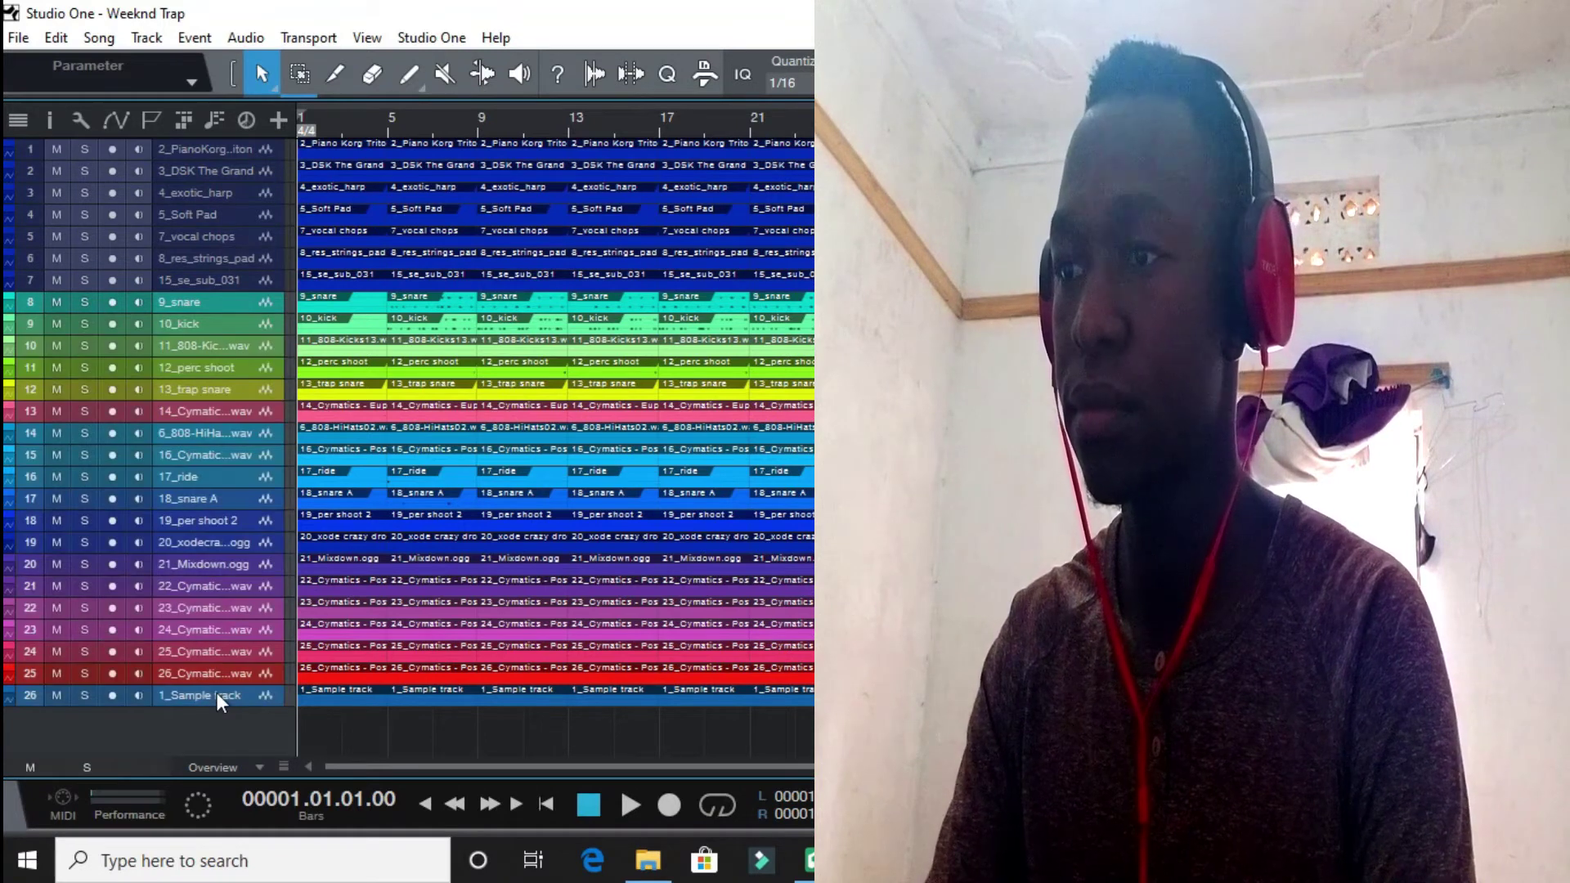
pyautogui.click(11, 304)
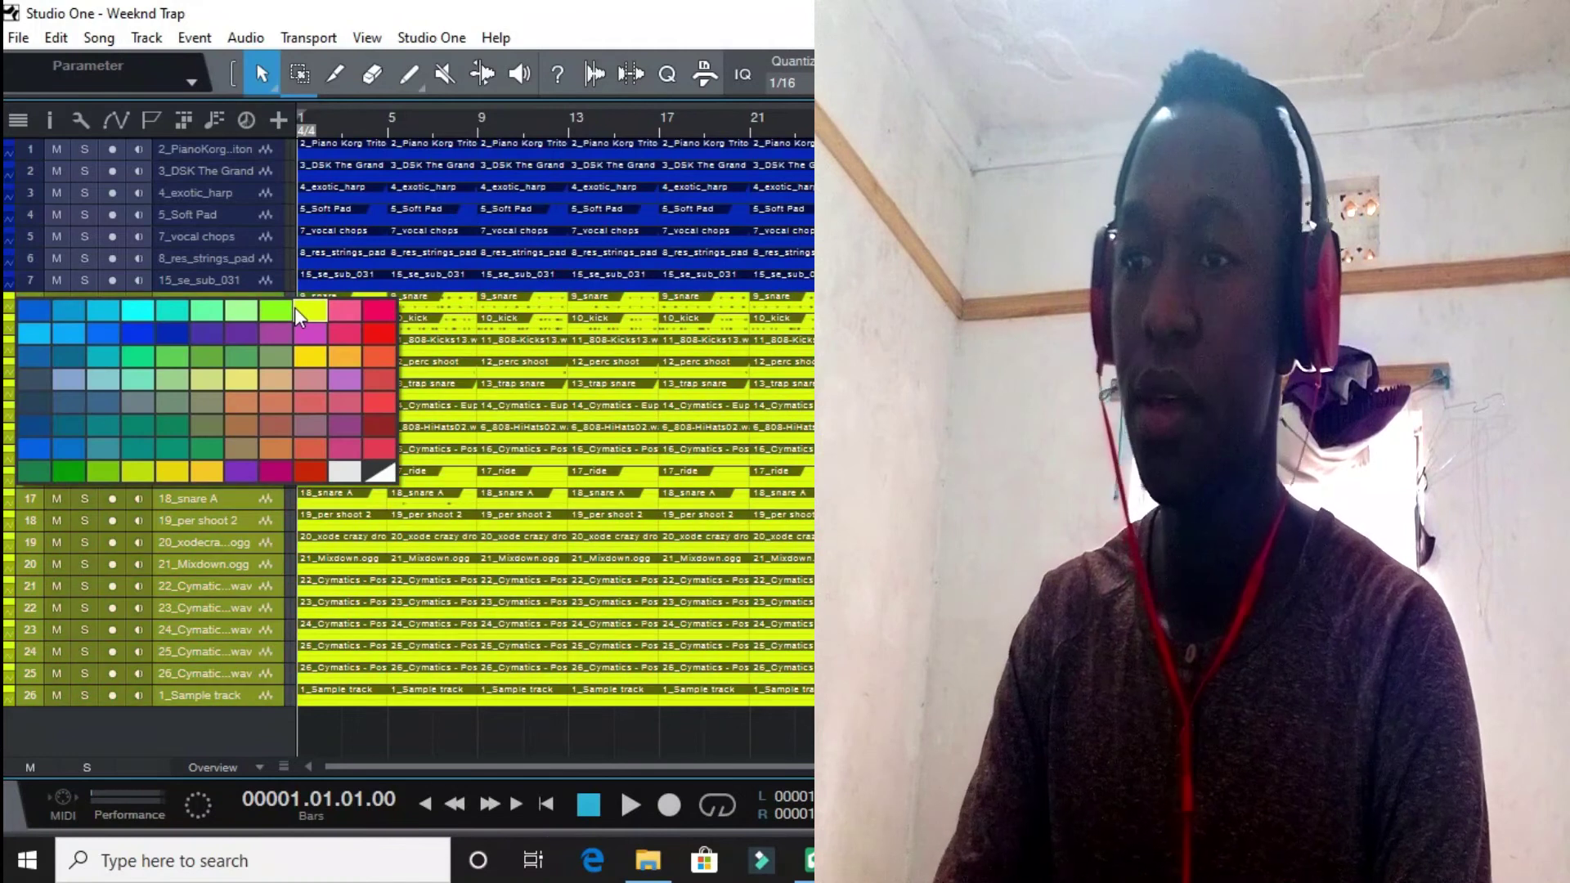
pyautogui.click(294, 307)
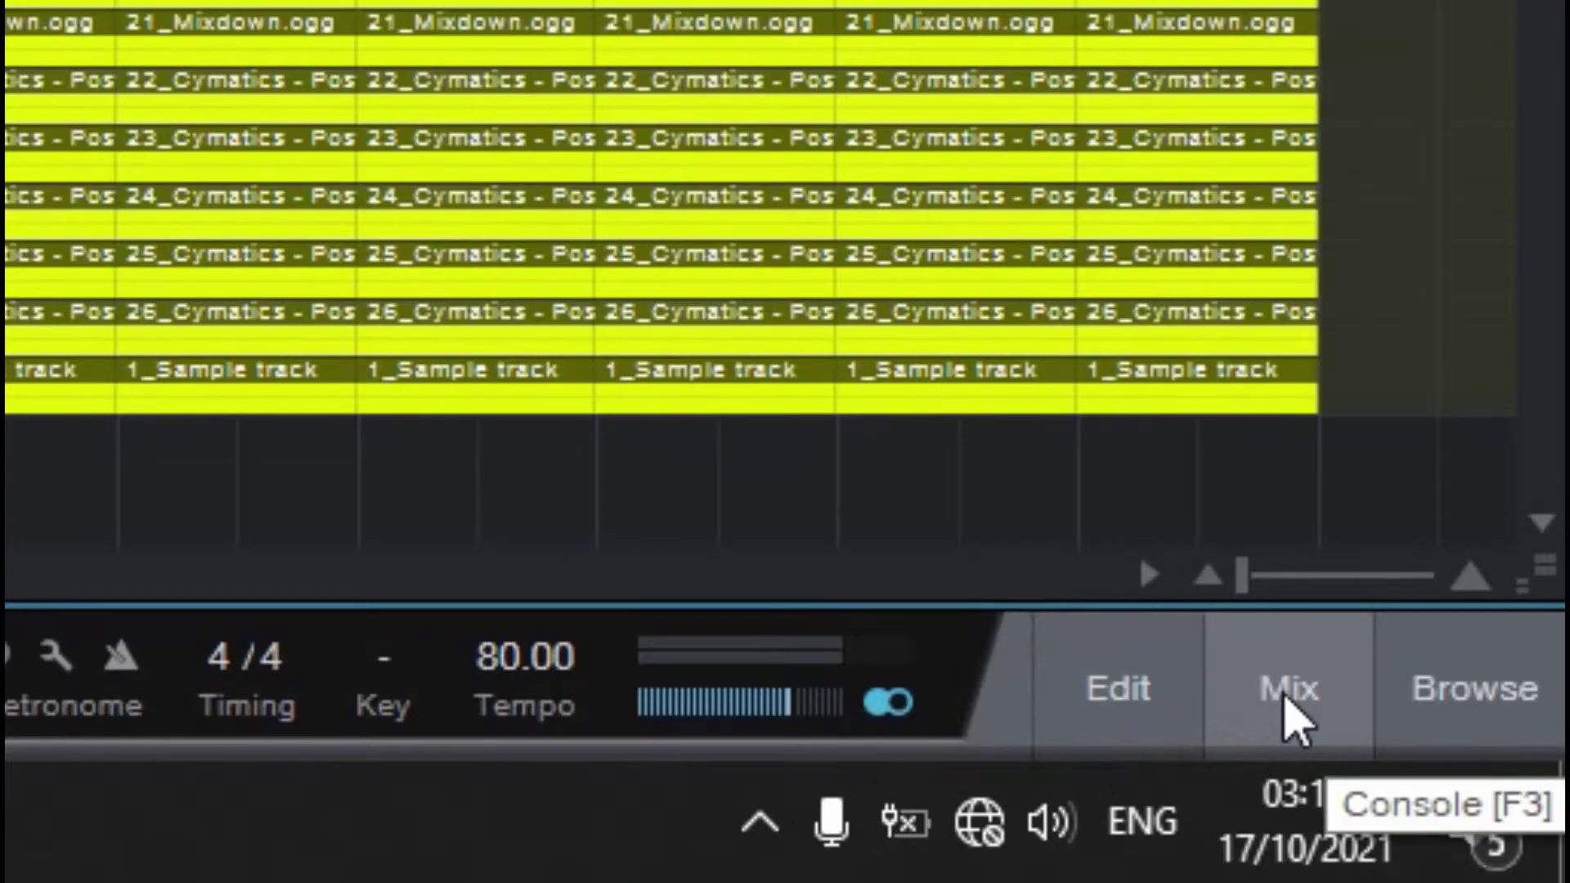
# In the Console, insert a default Pro EQ on the 5_Soft Pad channel by searching 'eq'
pyautogui.click(1286, 696)
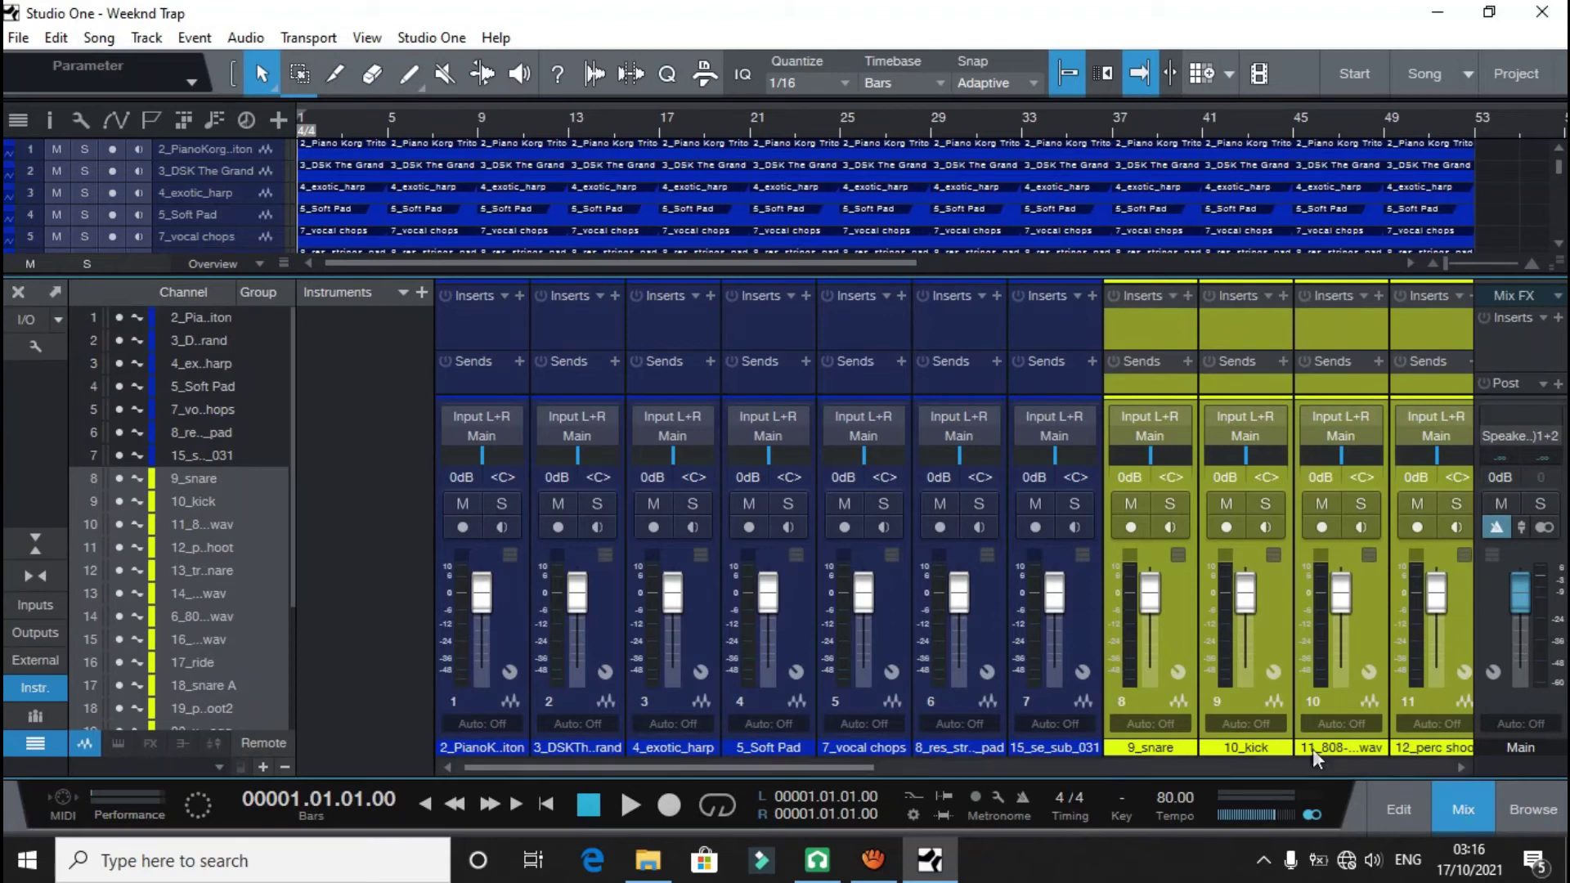
pyautogui.click(1085, 630)
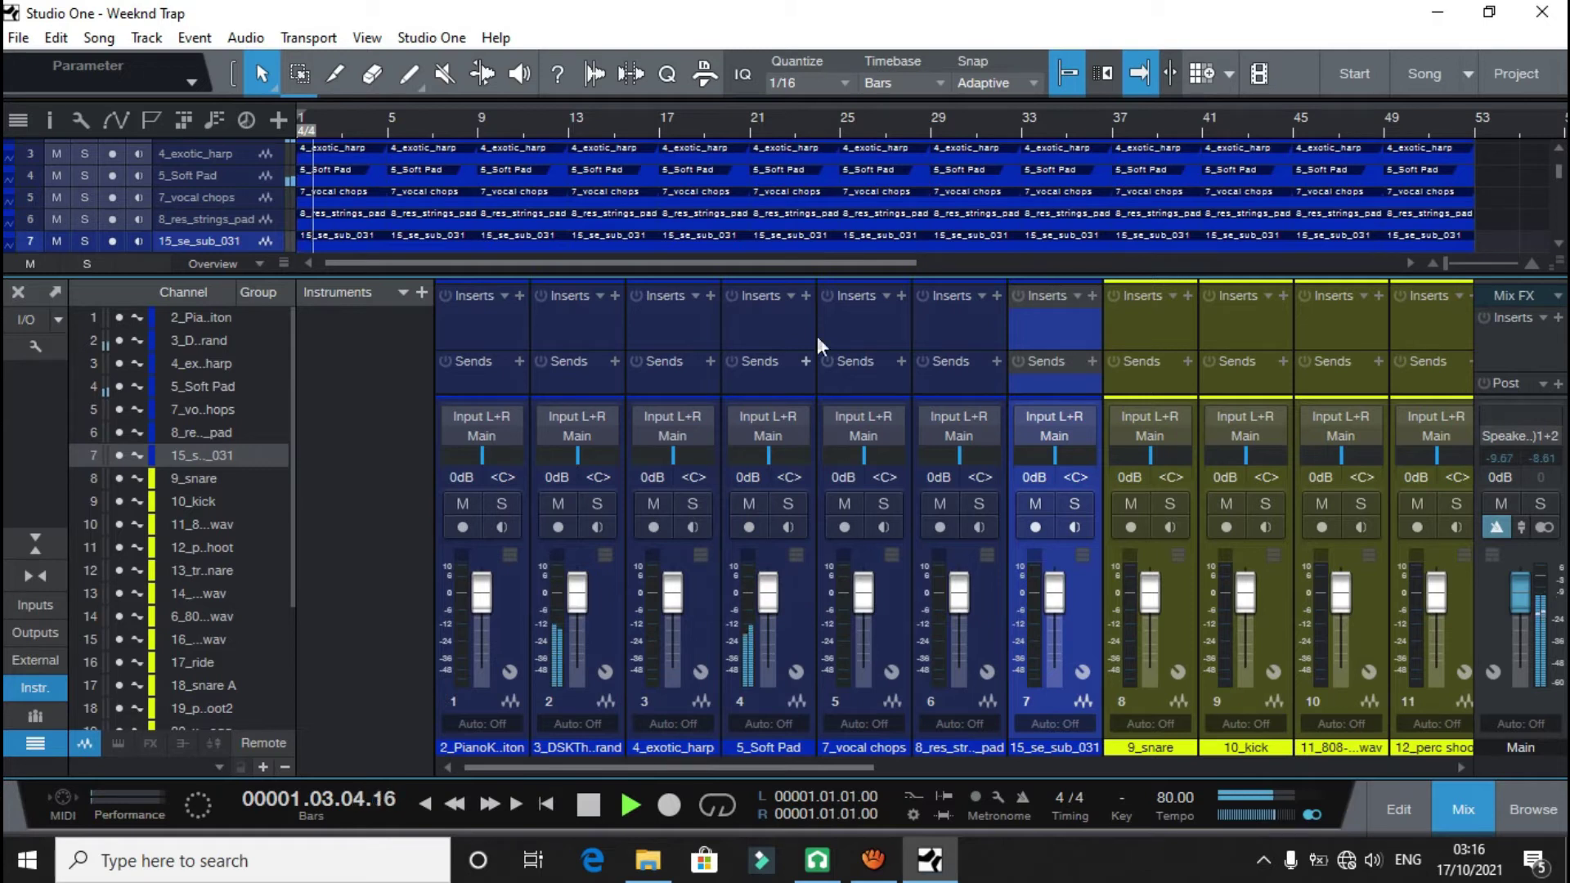
pyautogui.click(808, 300)
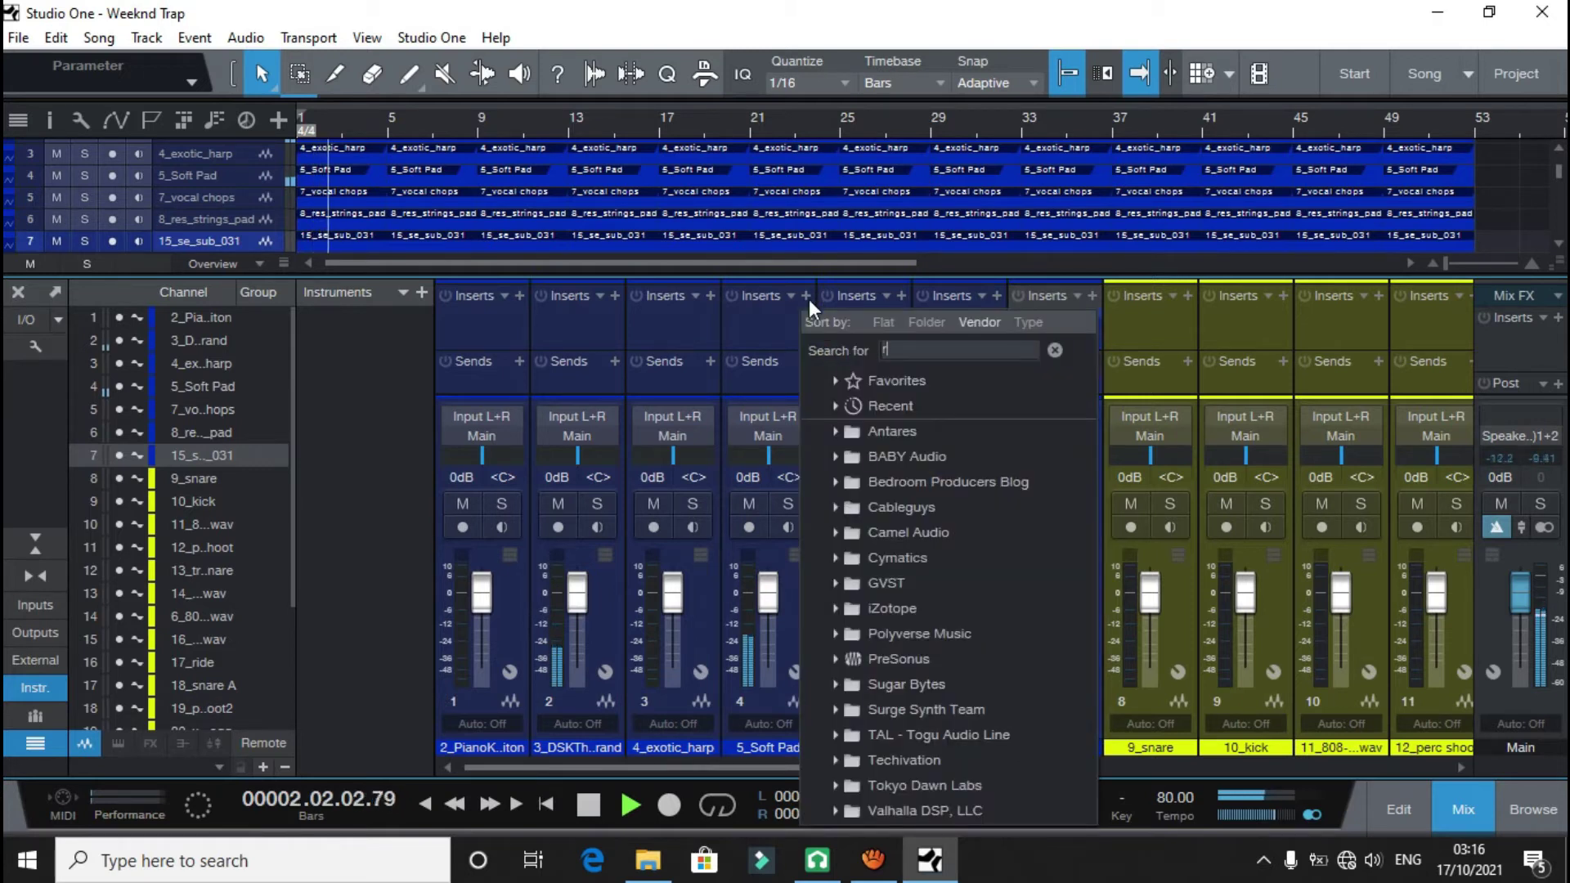
pyautogui.write('e')
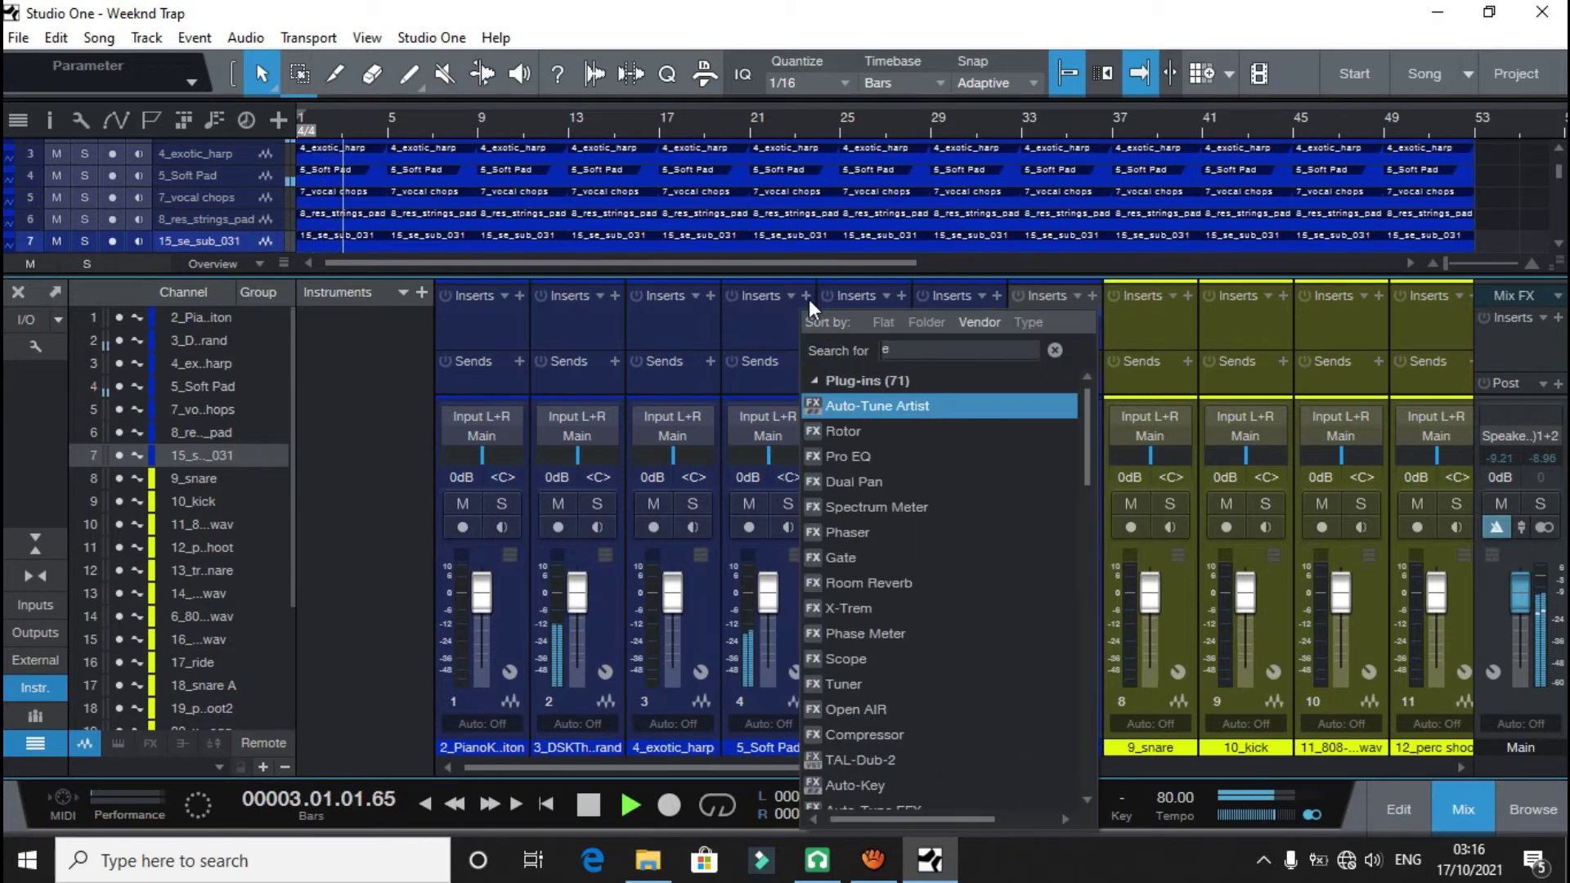
pyautogui.write('q')
pyautogui.click(836, 404)
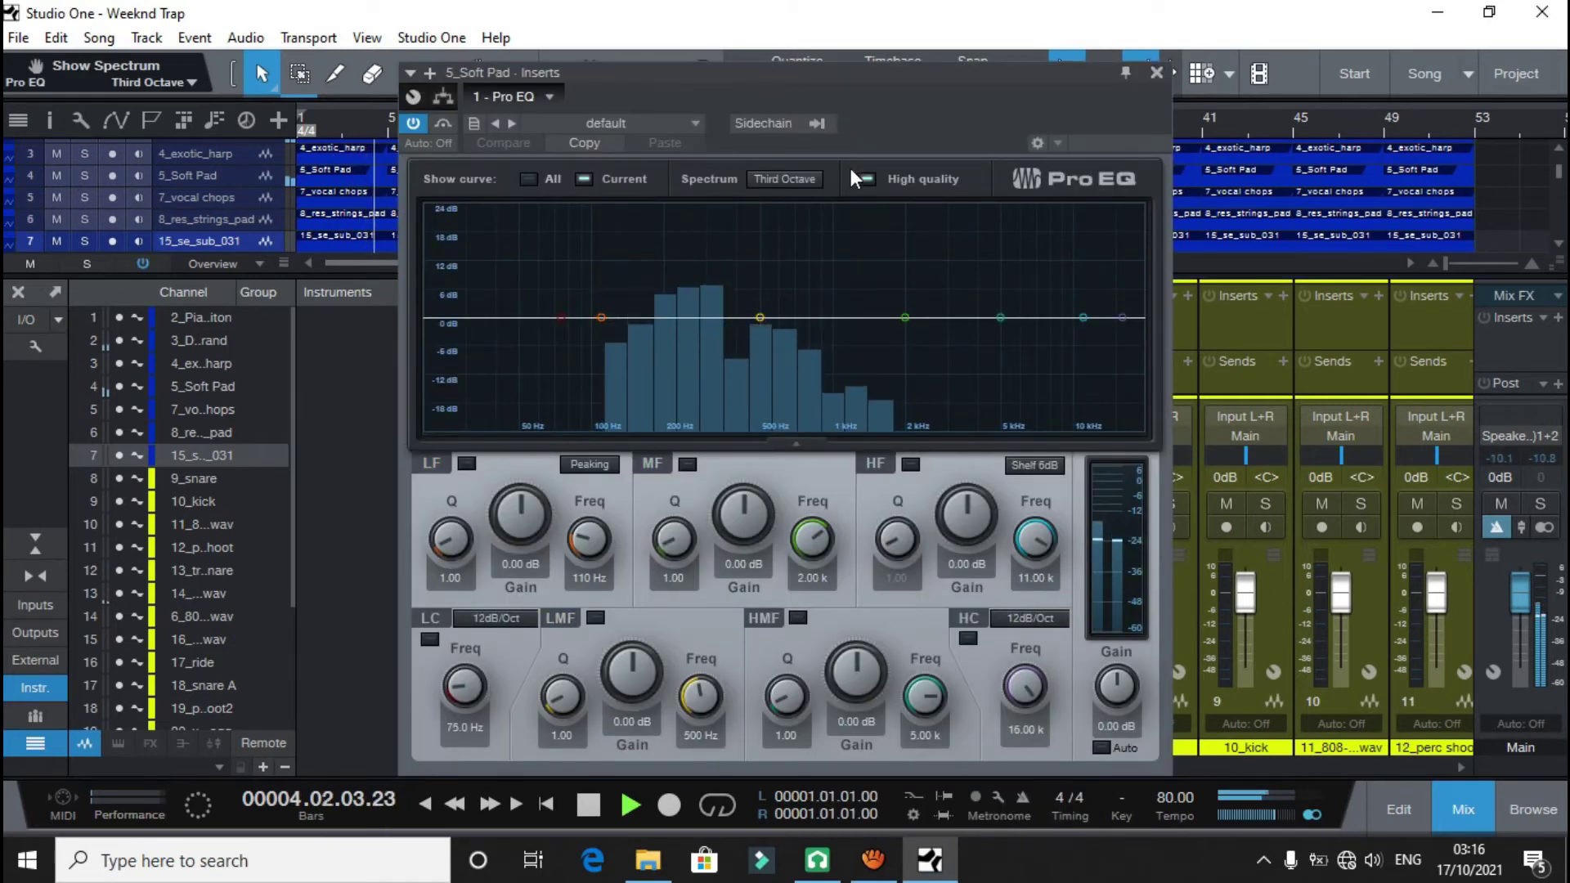
pyautogui.click(1158, 73)
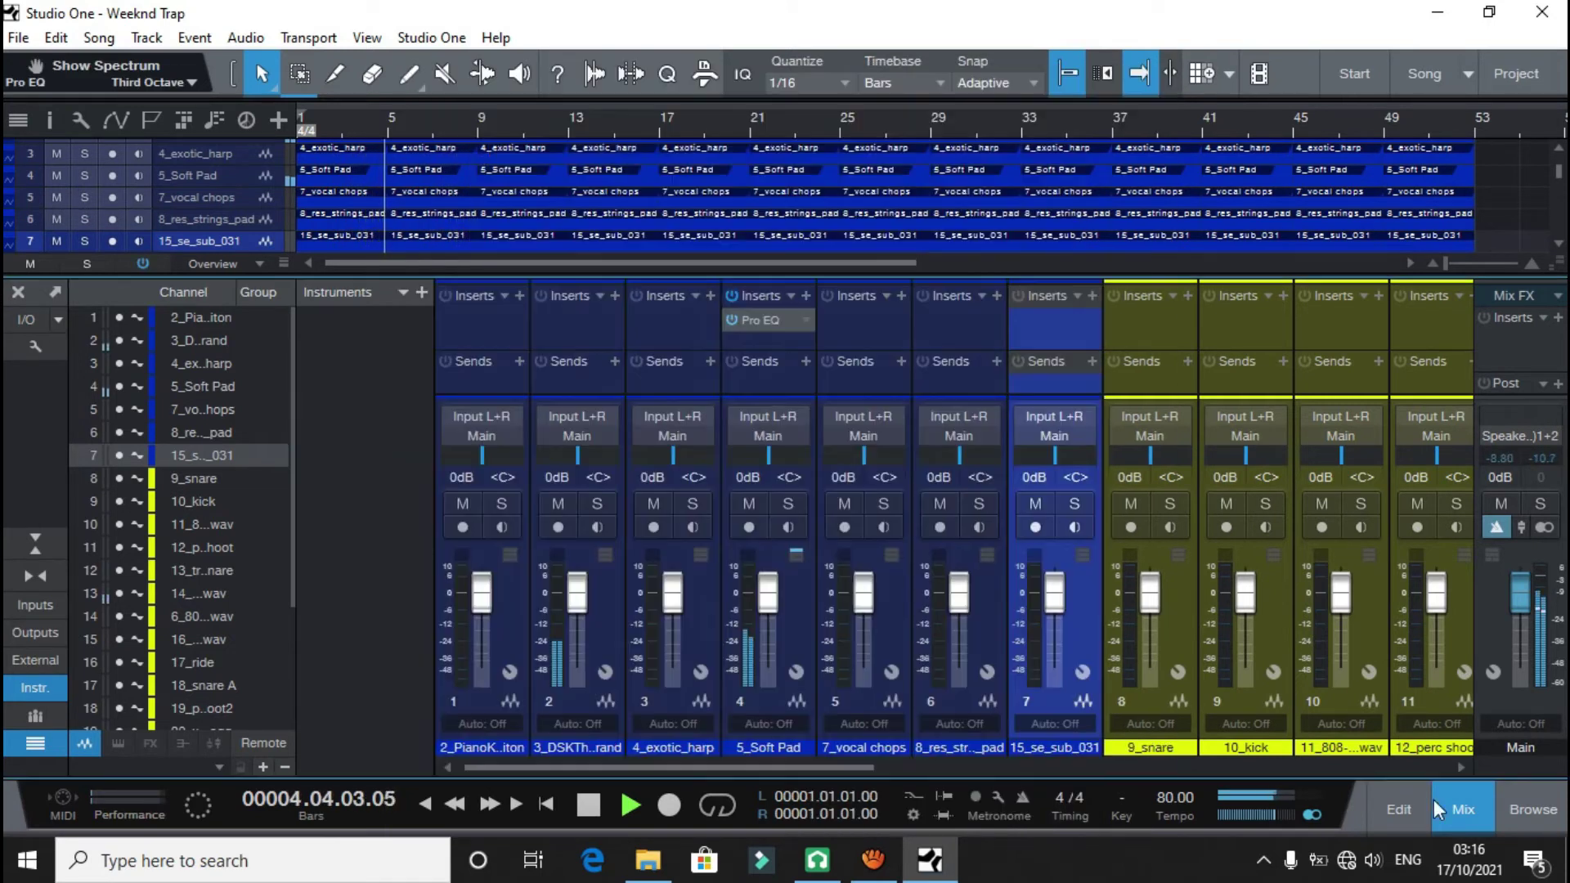
pyautogui.click(1513, 801)
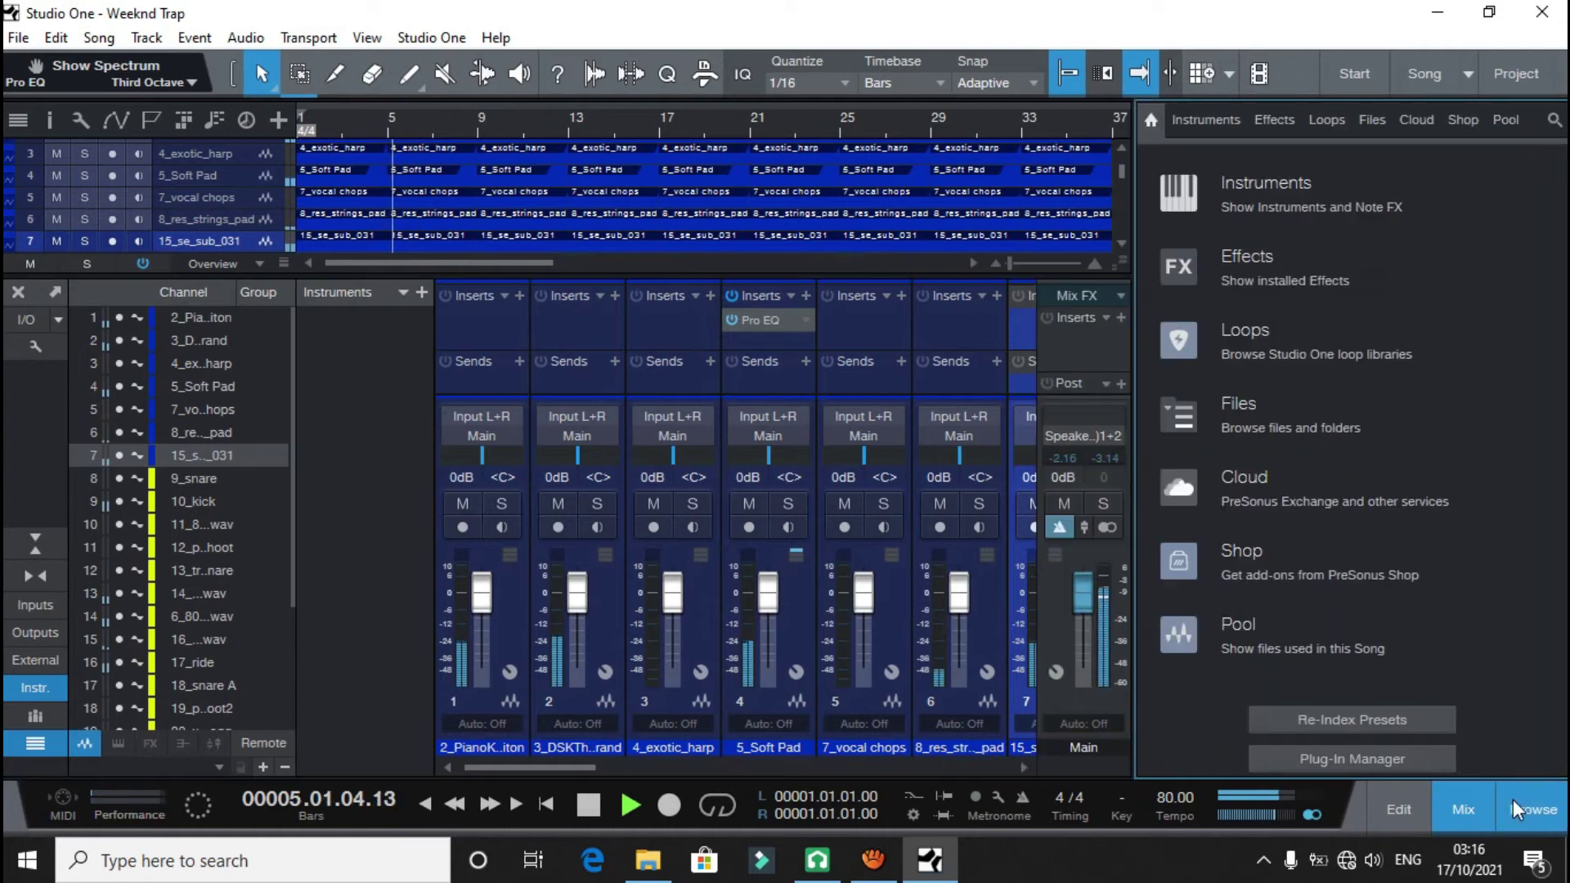
# Drag Pro EQ from the PreSonus effects onto the 3_DSK The Grand channel's inserts
pyautogui.click(1244, 262)
pyautogui.click(1172, 300)
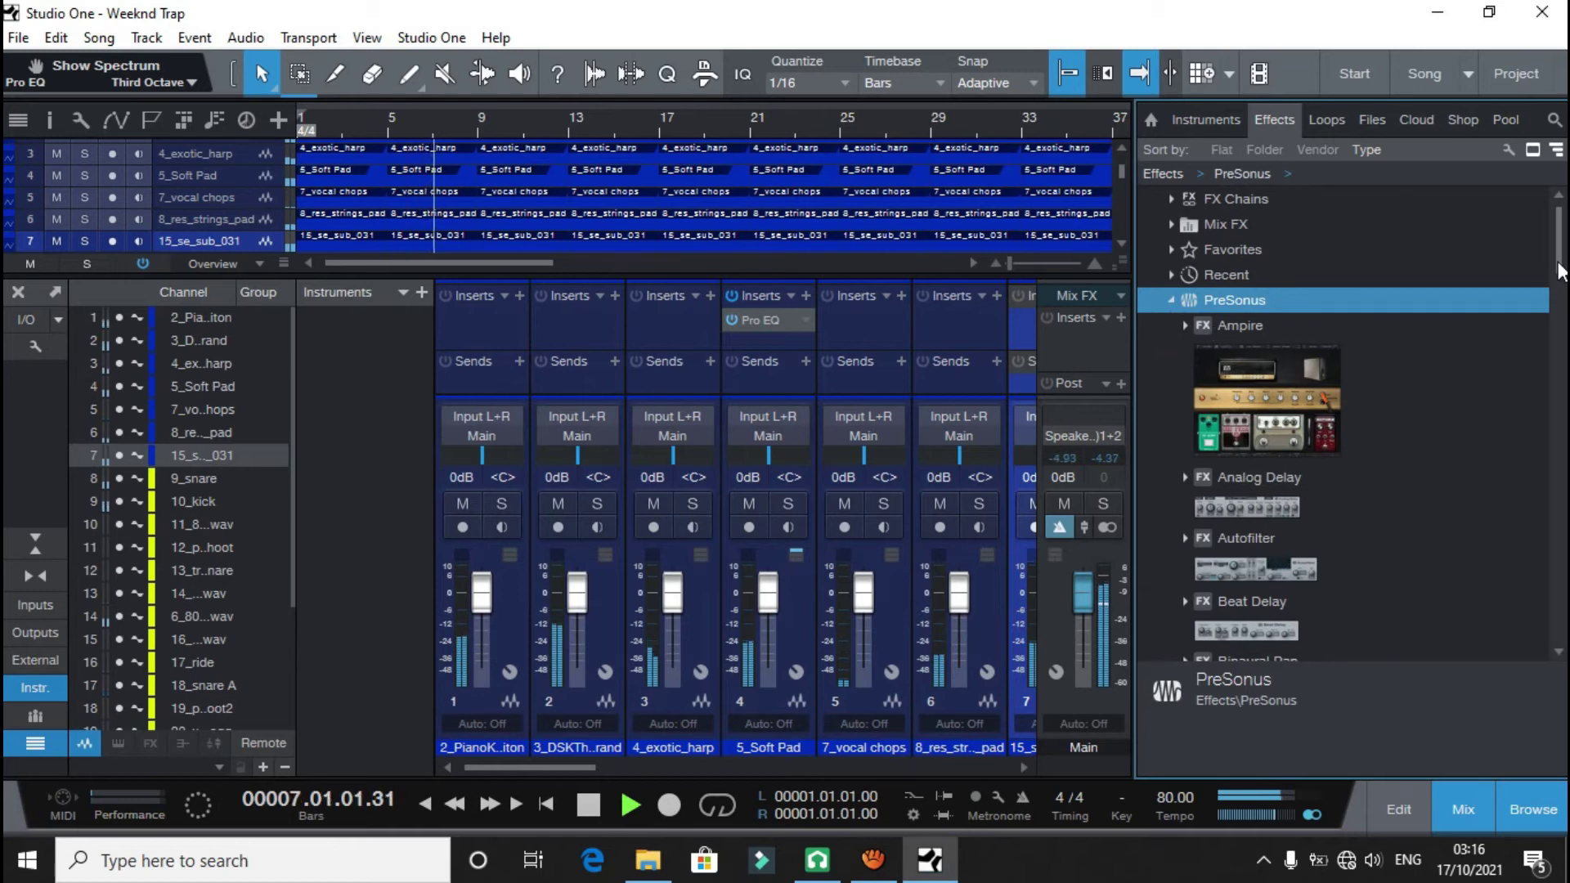
pyautogui.moveTo(1554, 284); pyautogui.dragTo(1561, 550)
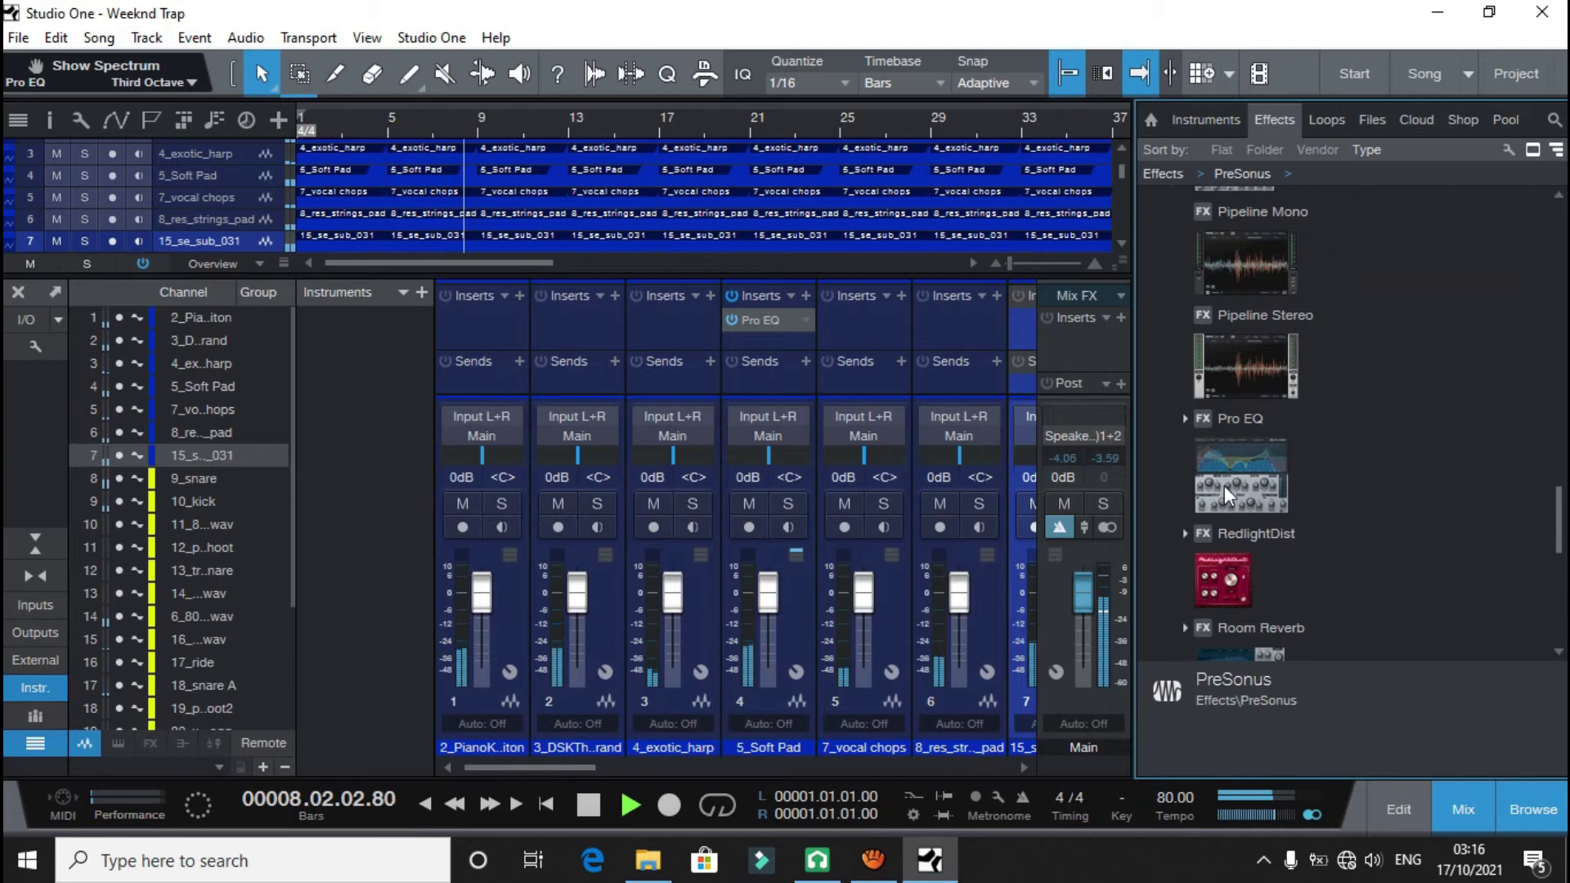
pyautogui.moveTo(1234, 484); pyautogui.dragTo(596, 318)
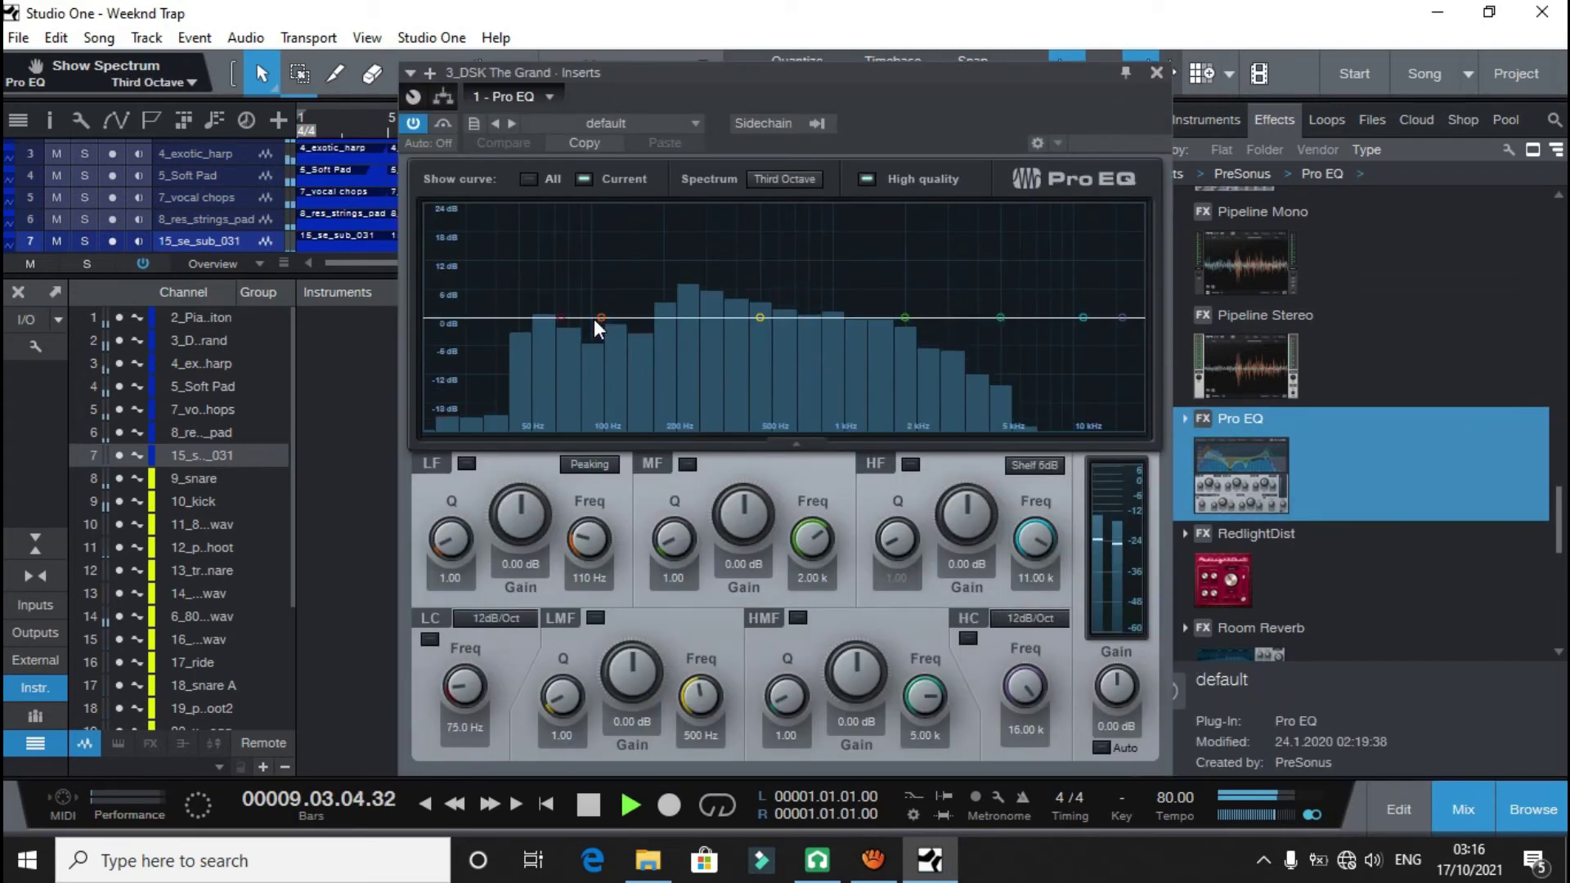
pyautogui.click(1156, 73)
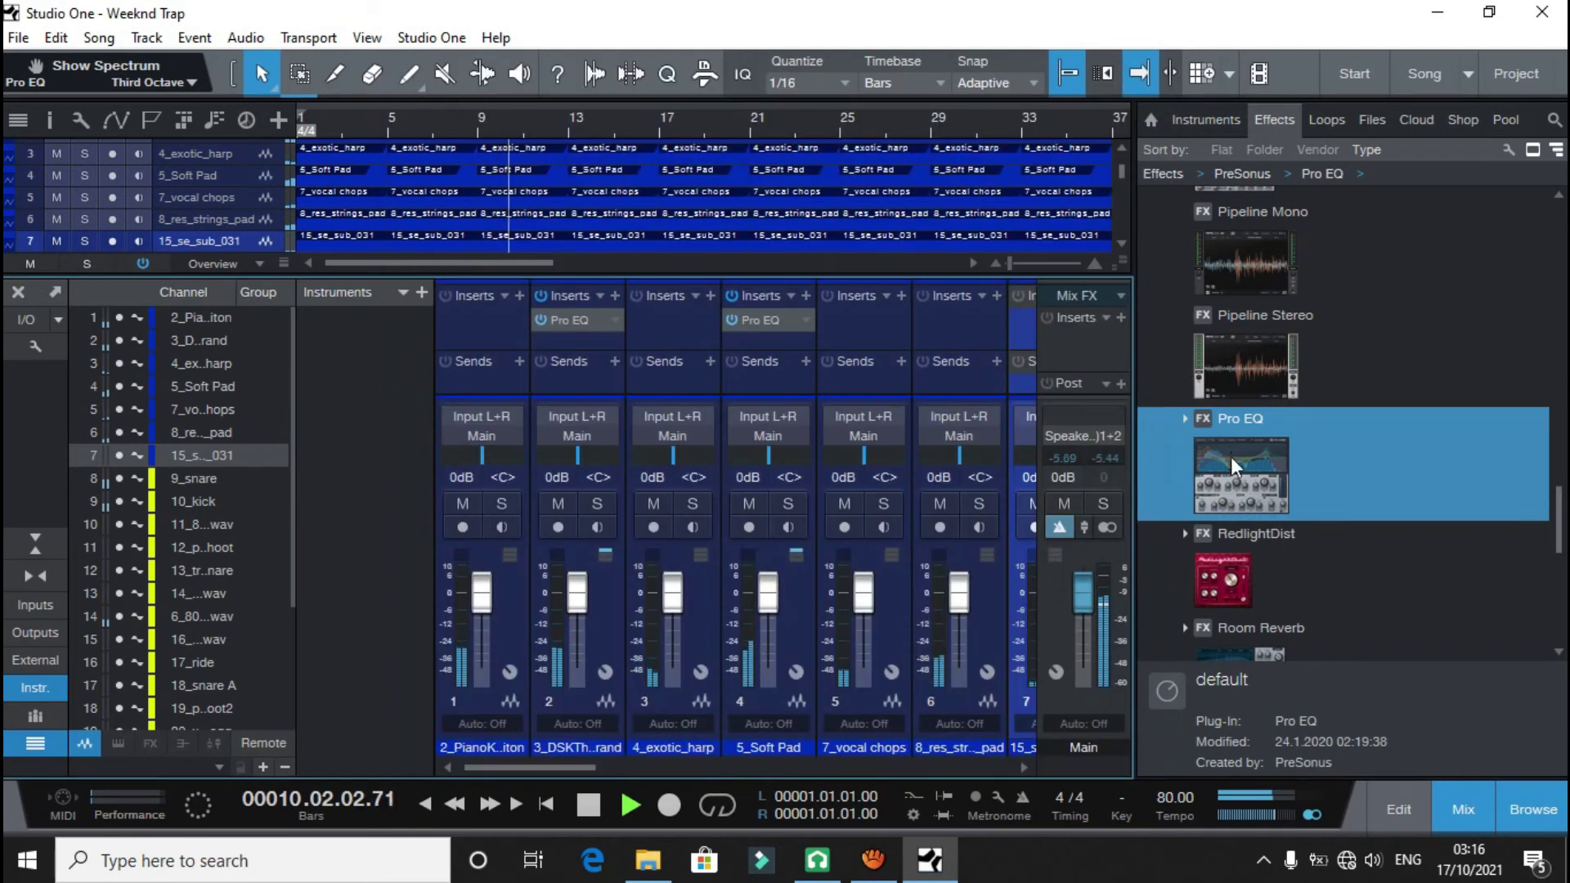
# Stop playback and close the effects browser
pyautogui.moveTo(1233, 463); pyautogui.dragTo(1263, 440)
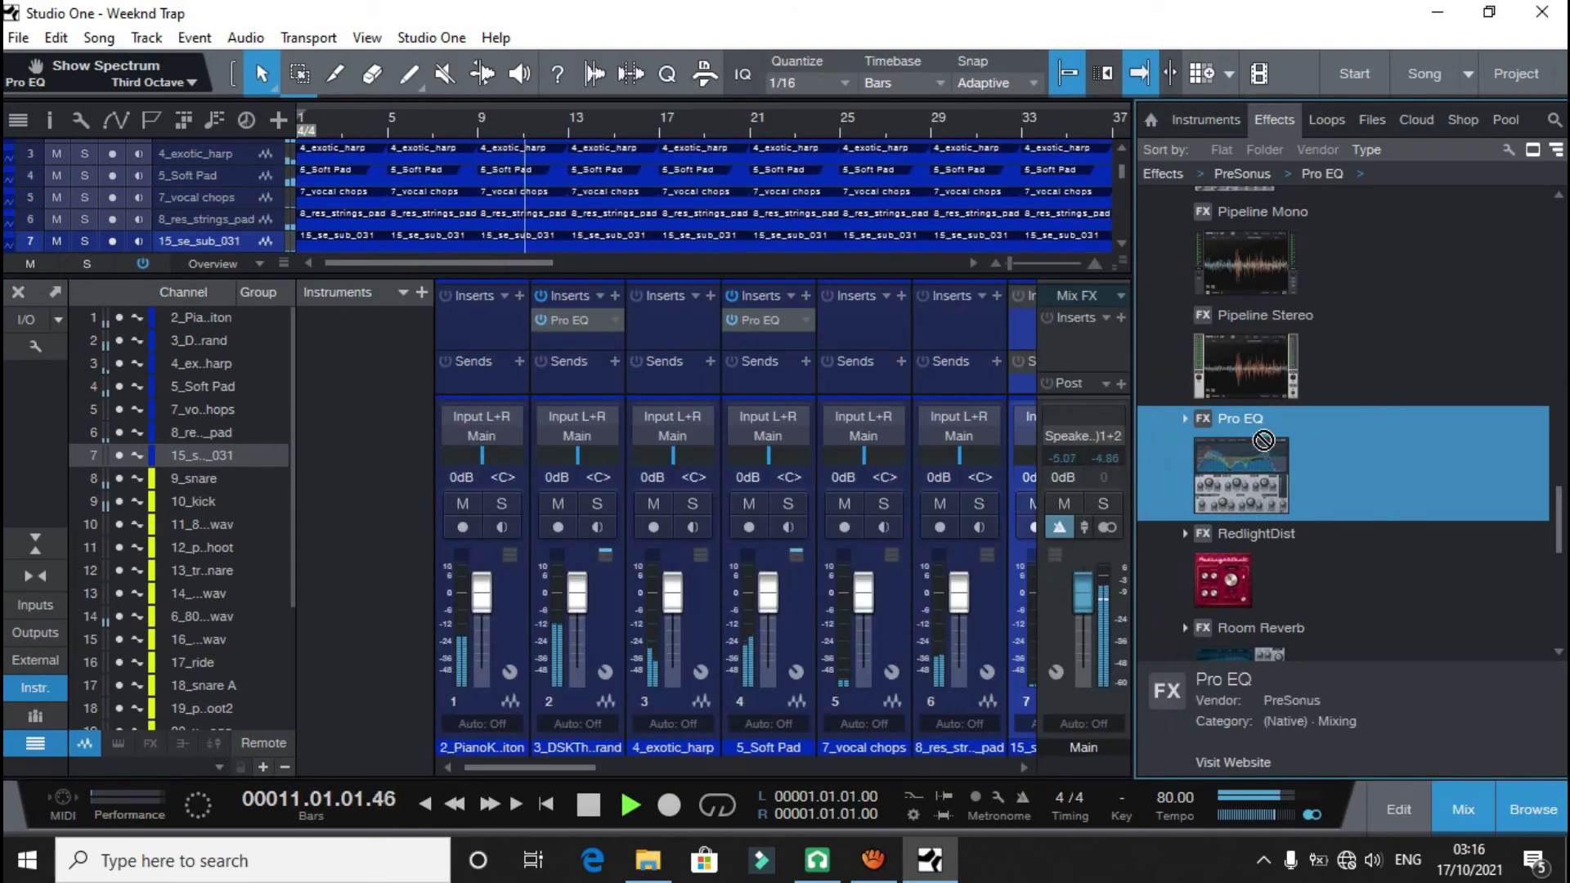
pyautogui.press('space')
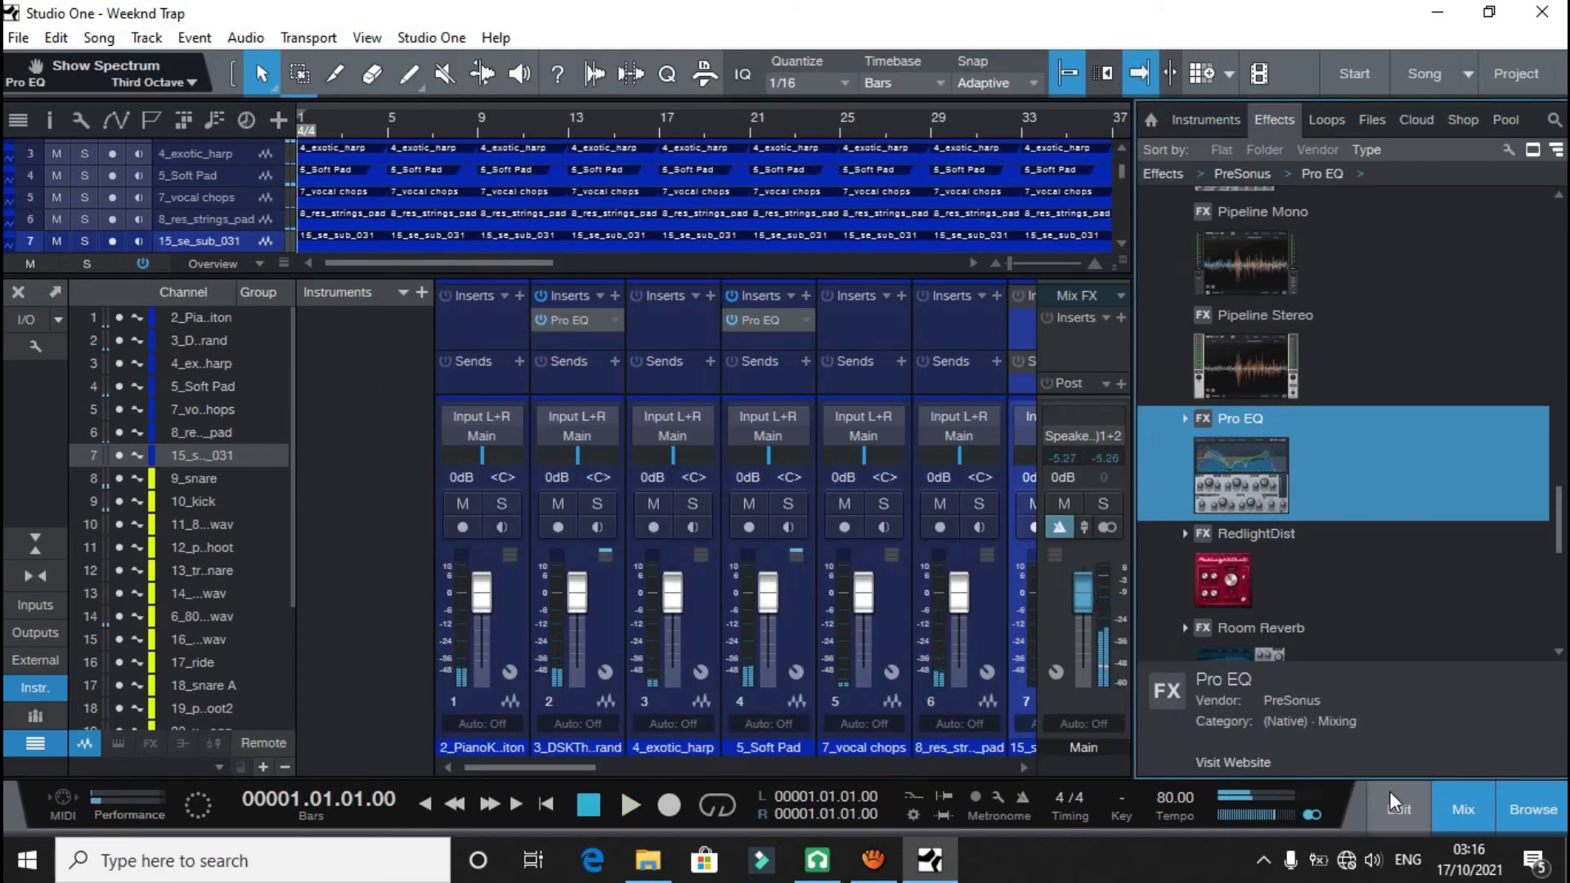
pyautogui.click(1519, 806)
# Hide the mixer and shrink all track lanes with the track-height zoom control
pyautogui.click(1485, 808)
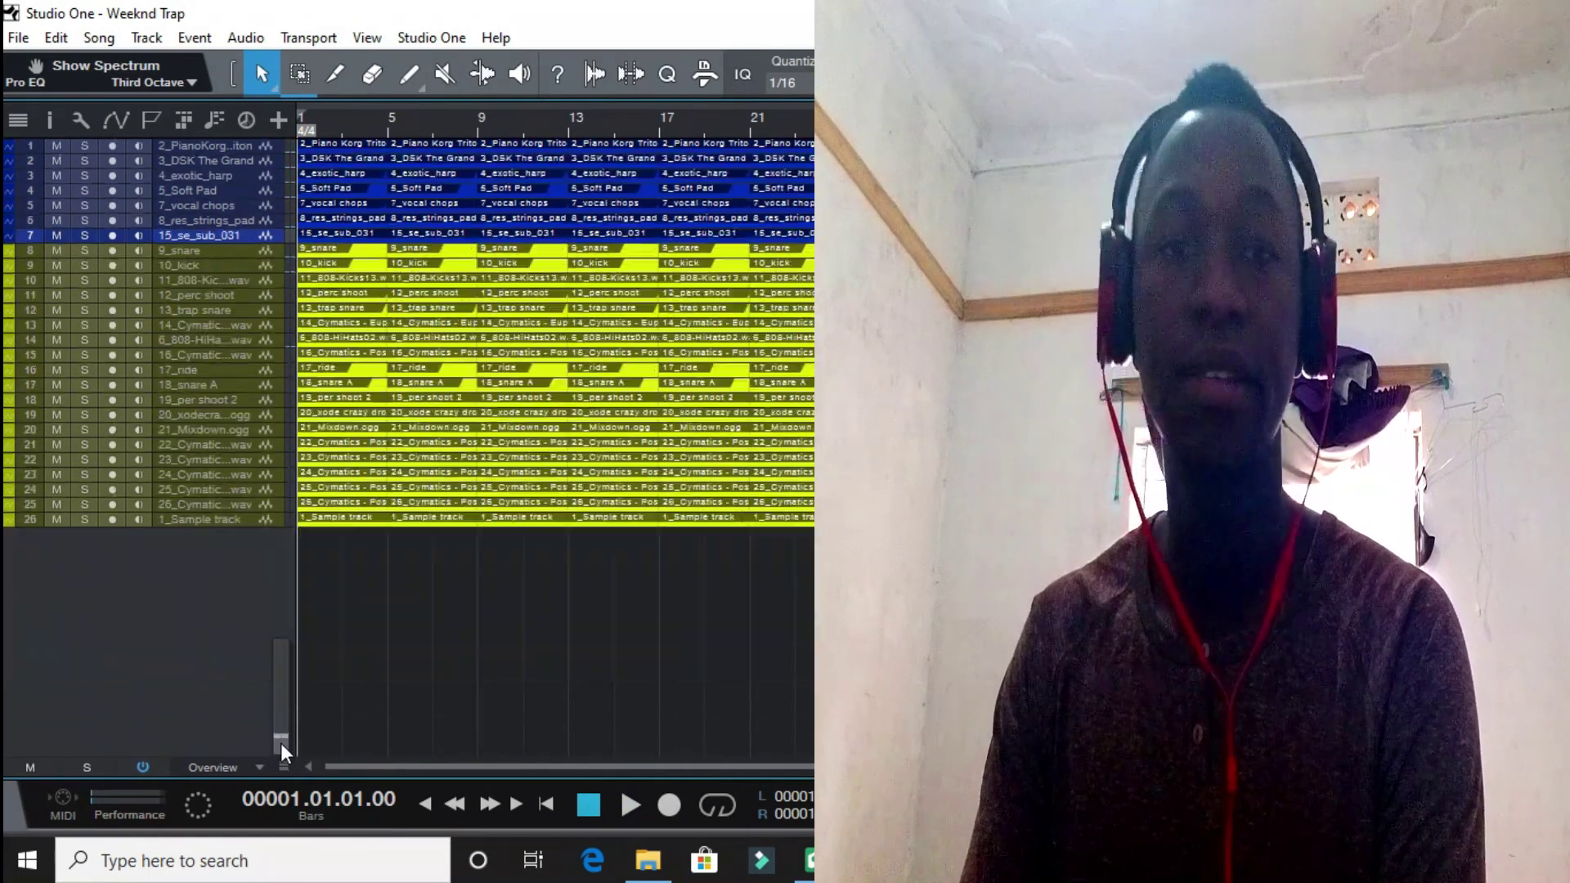
pyautogui.moveTo(279, 764)
pyautogui.mouseDown()
pyautogui.moveTo(281, 742)
pyautogui.moveTo(279, 764)
pyautogui.mouseUp()
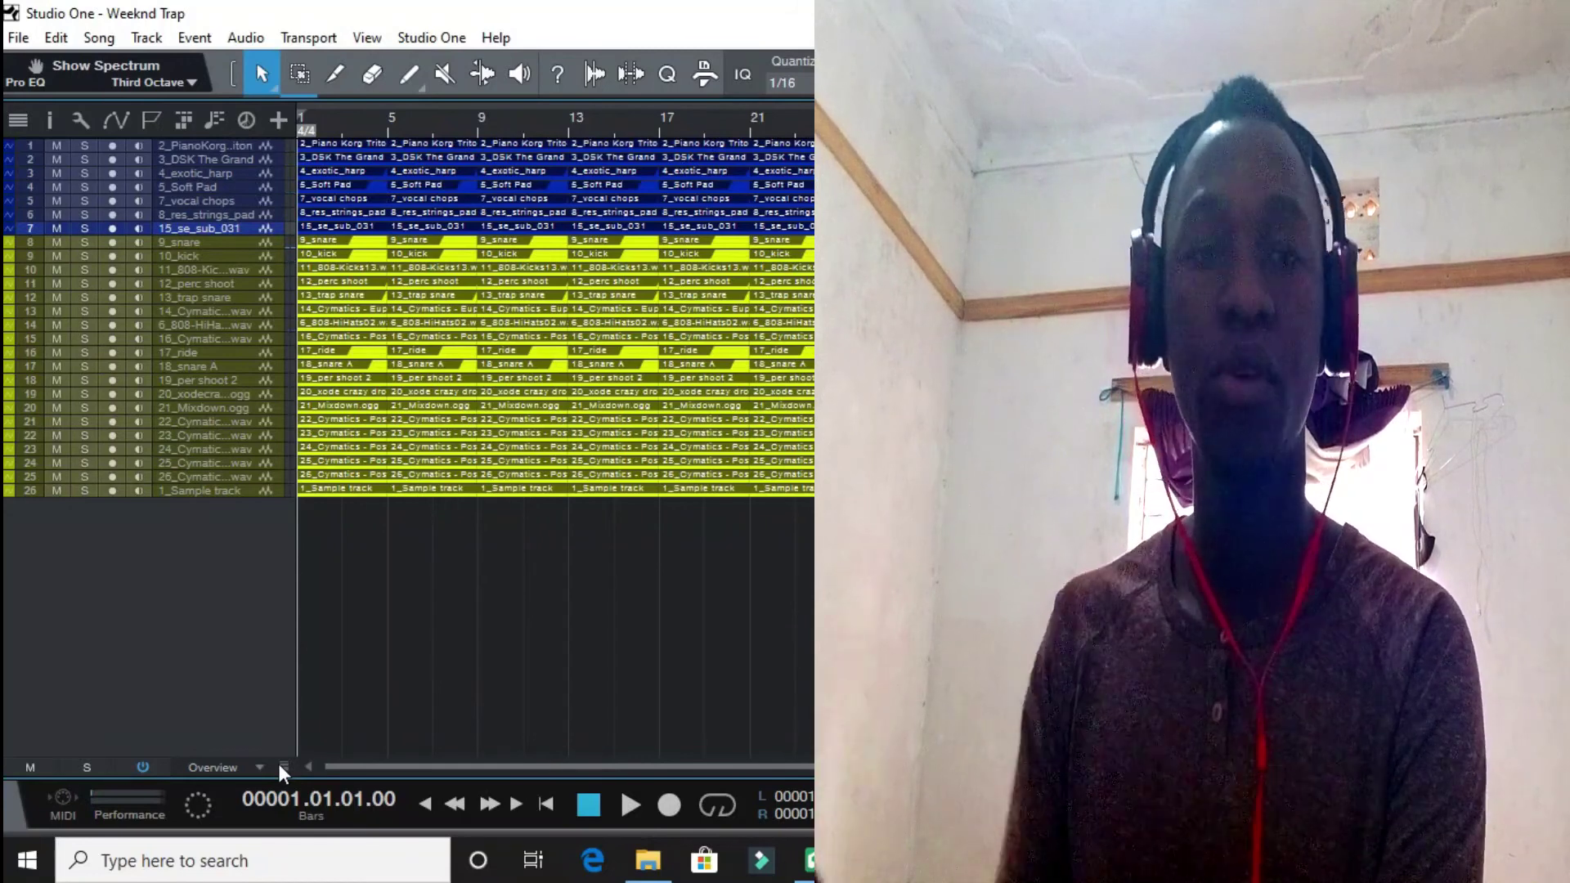